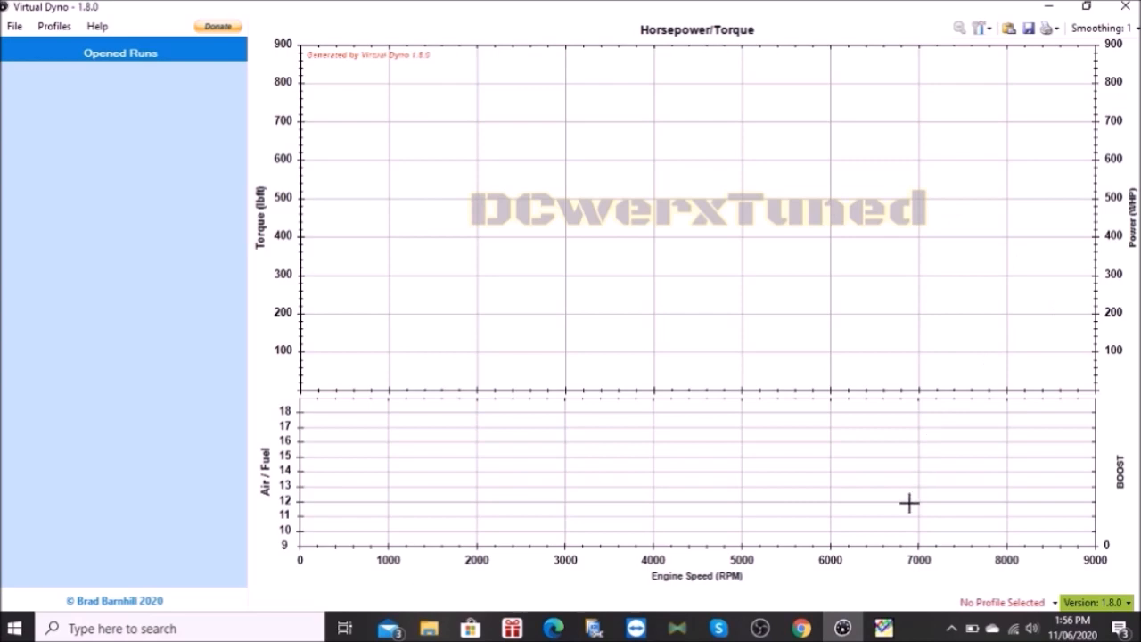
Switch to MegaLogViewer and open the log 2020-06-02_21.13.12.mlg from the logs folder inside the personal folder on the Desktop
left_click(882, 628)
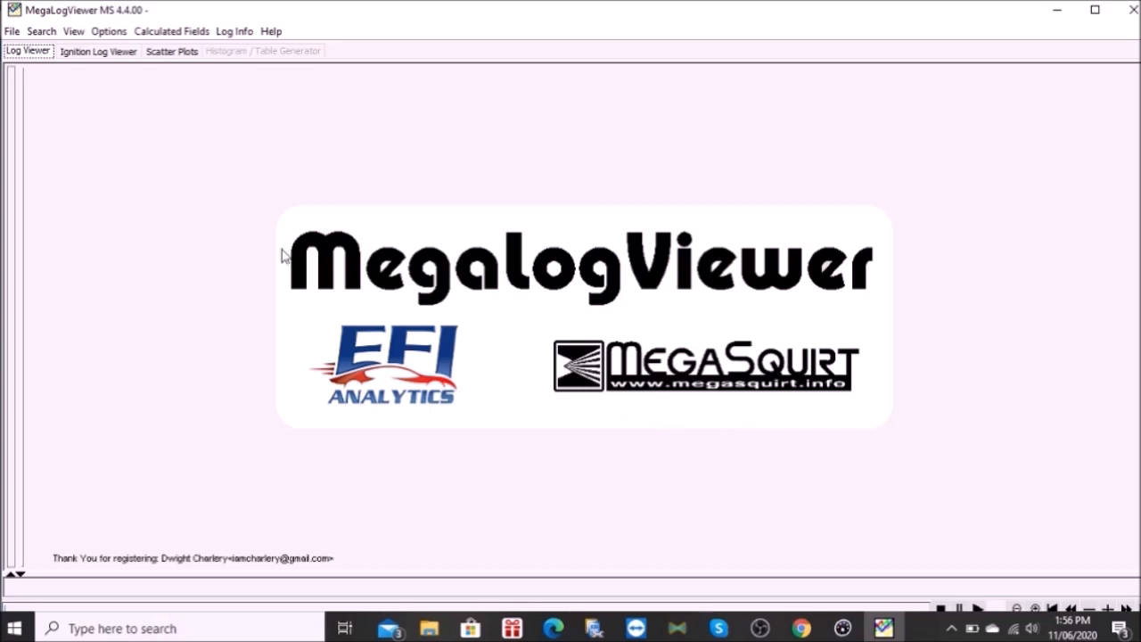
left_click(11, 32)
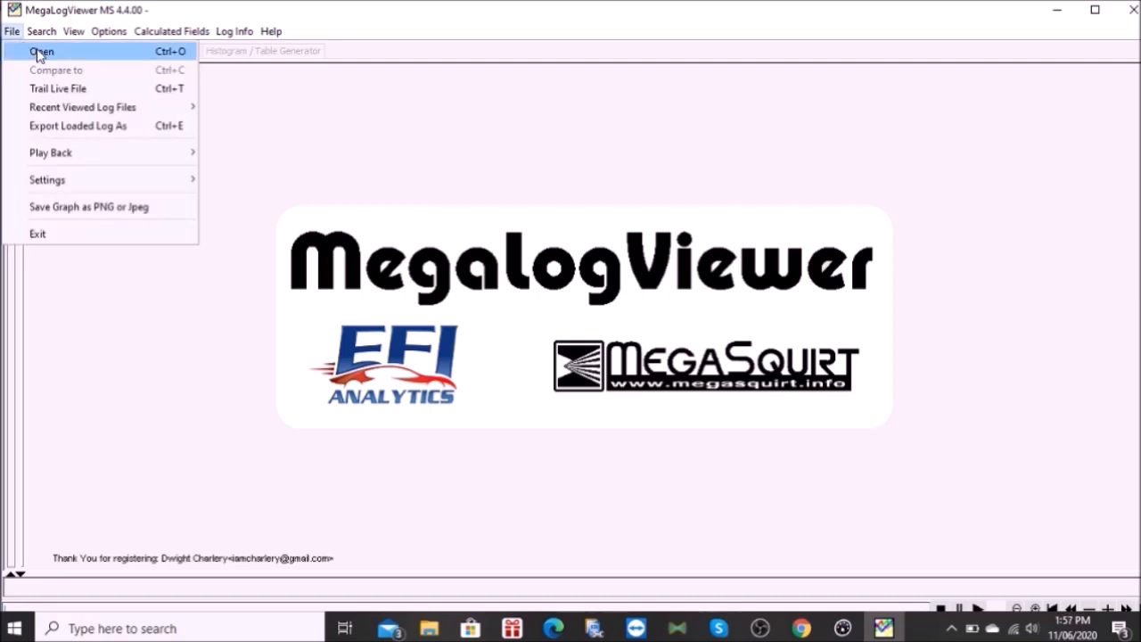
left_click(39, 54)
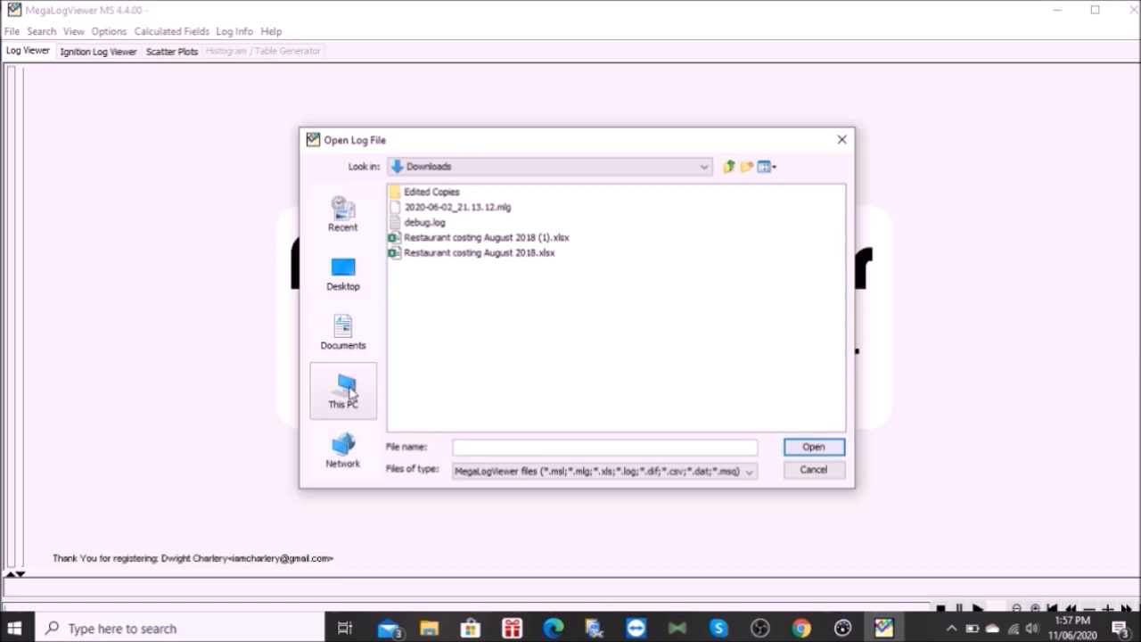
left_click(348, 284)
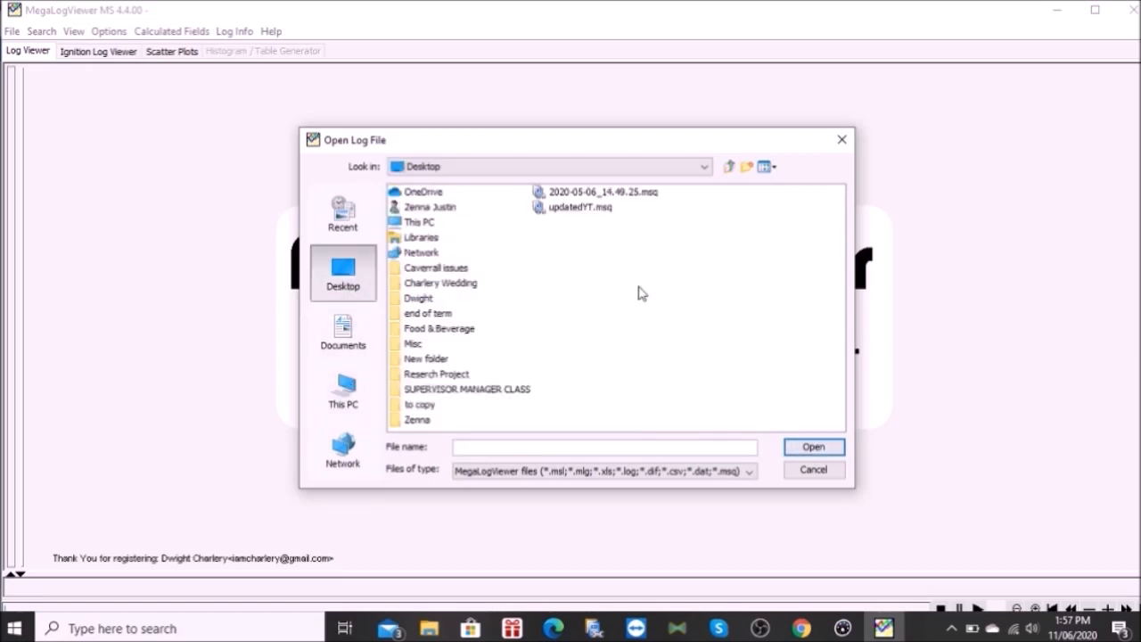
double_click(420, 299)
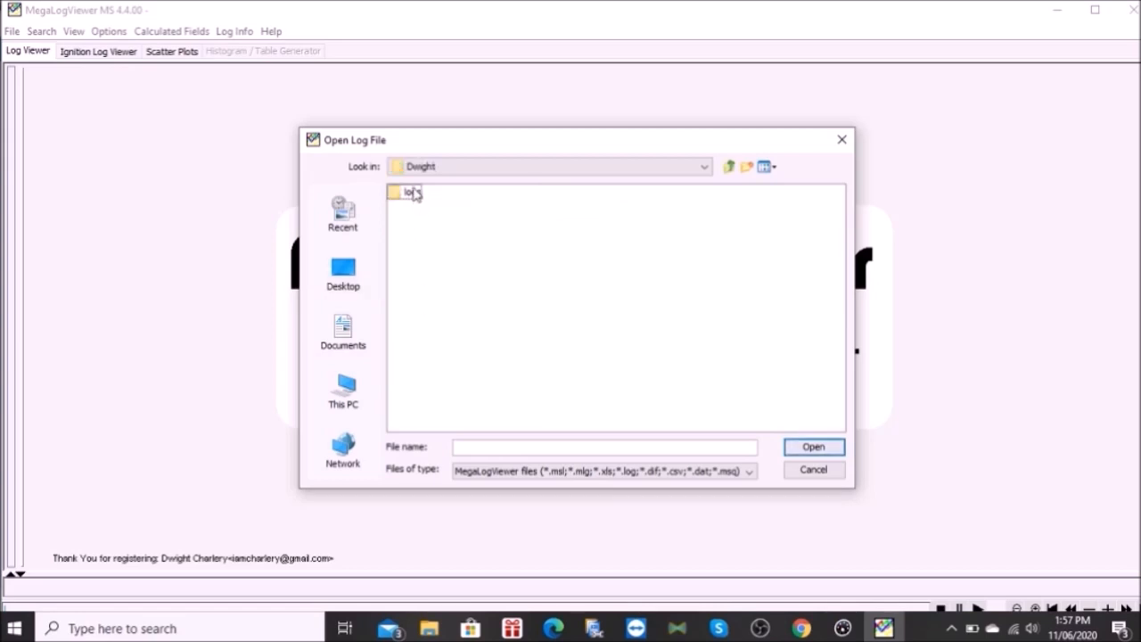
double_click(412, 192)
left_click(428, 201)
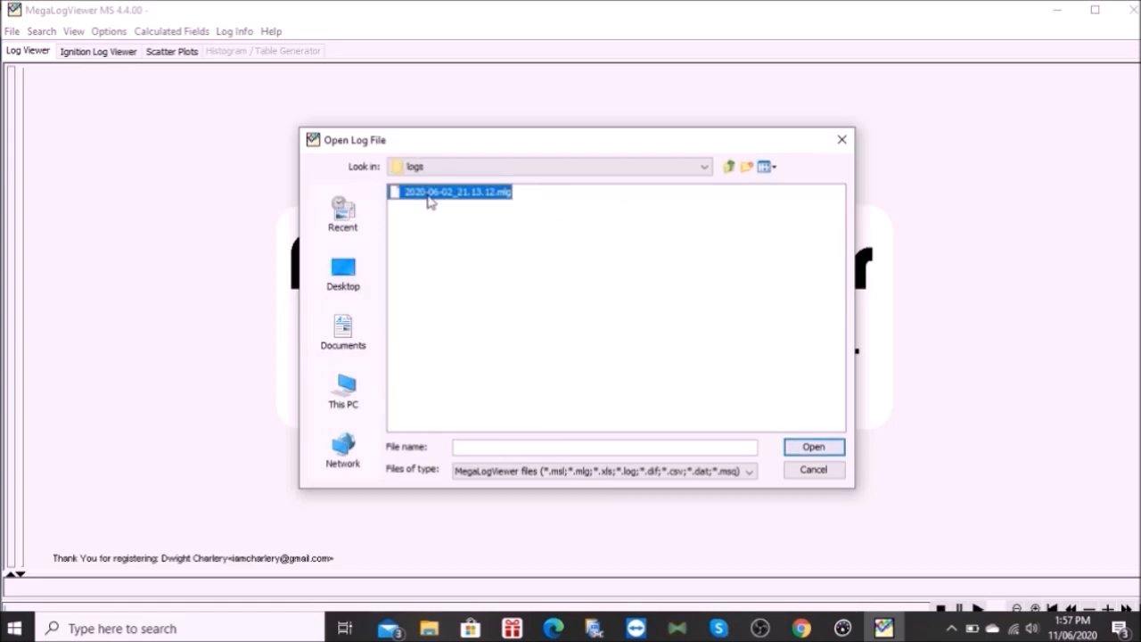
double_click(429, 202)
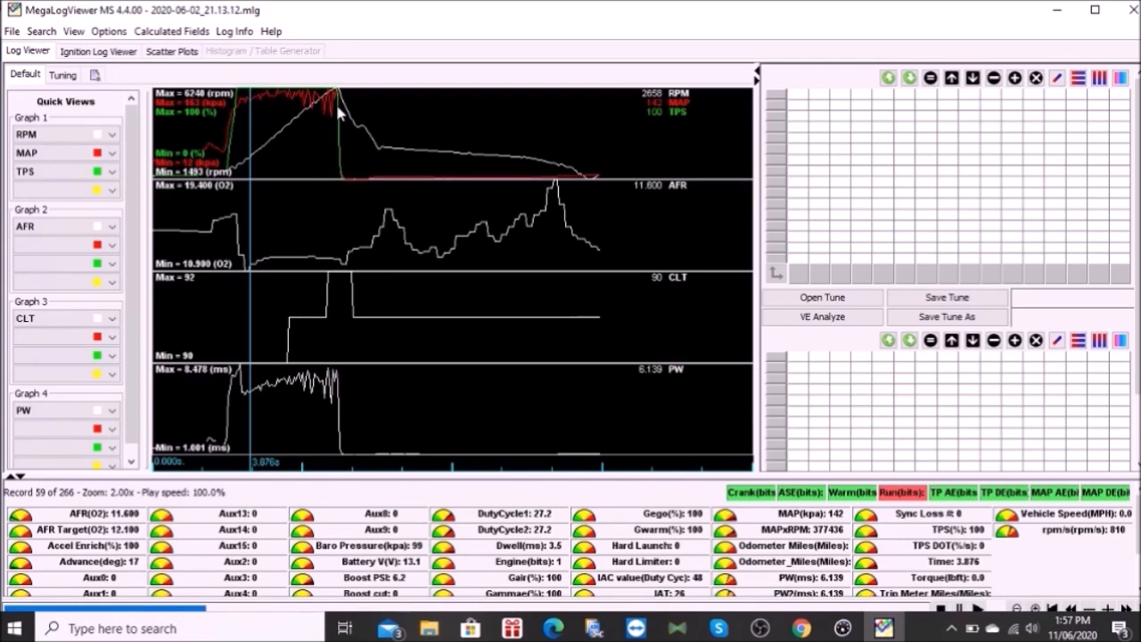
Export the loaded log as 2020-06-02_21_modified.msl in the logs folder and minimize MegaLogViewer
left_click(11, 32)
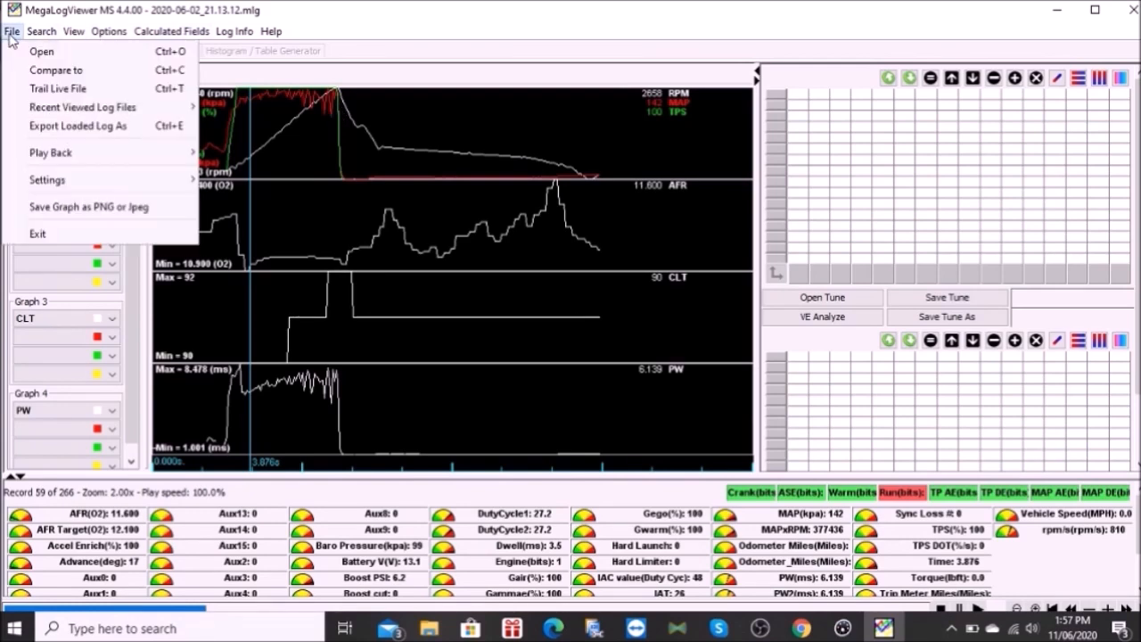
left_click(78, 126)
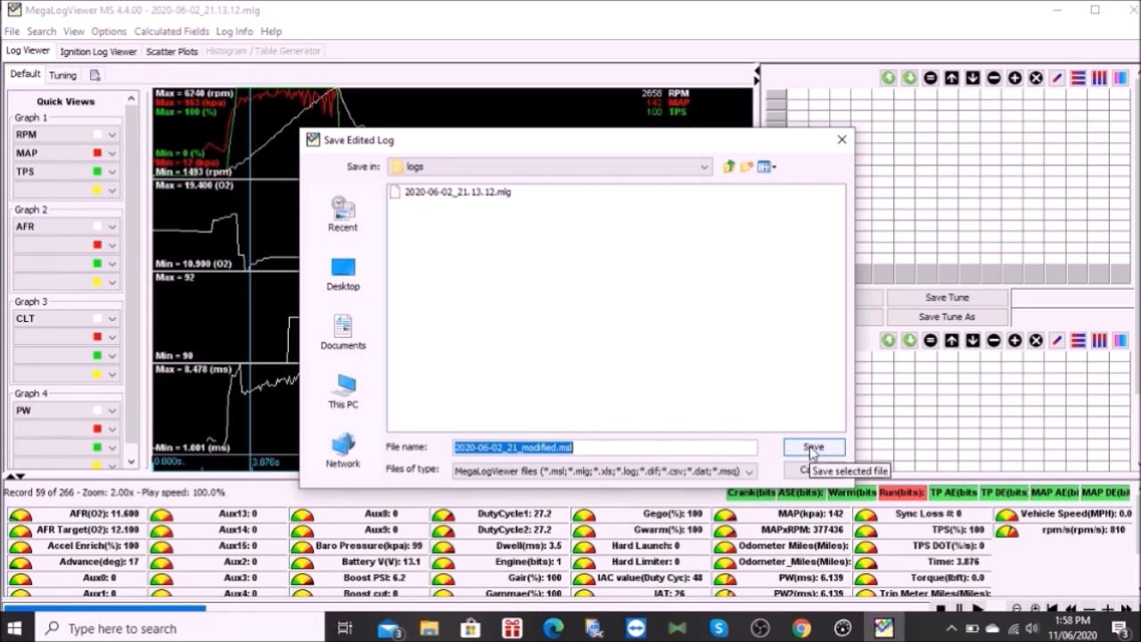
left_click(812, 450)
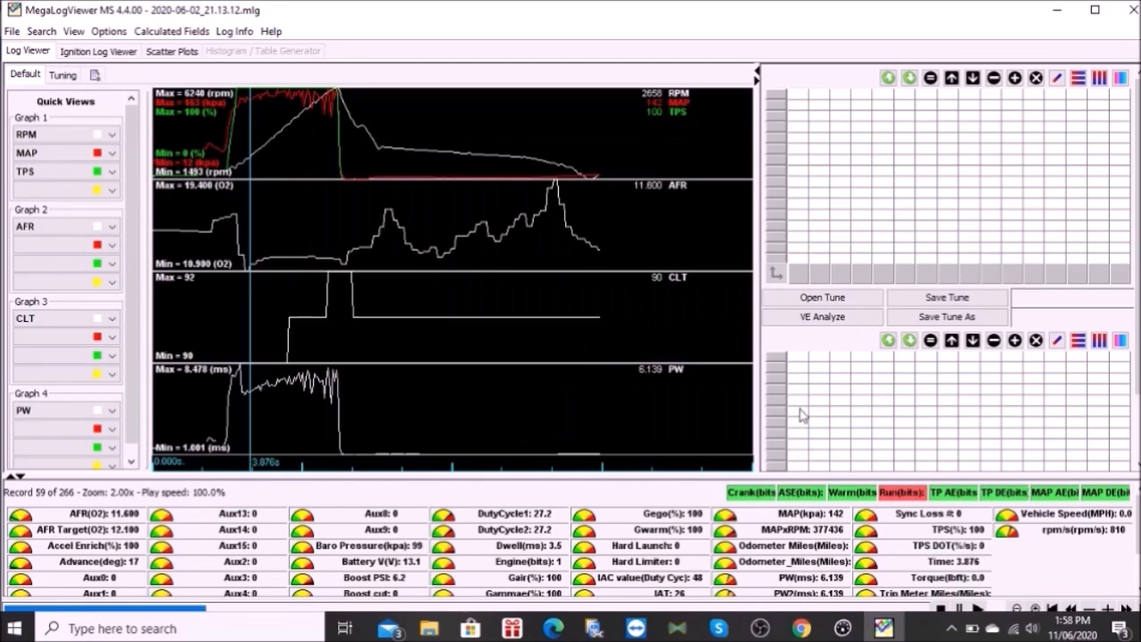
left_click(1057, 11)
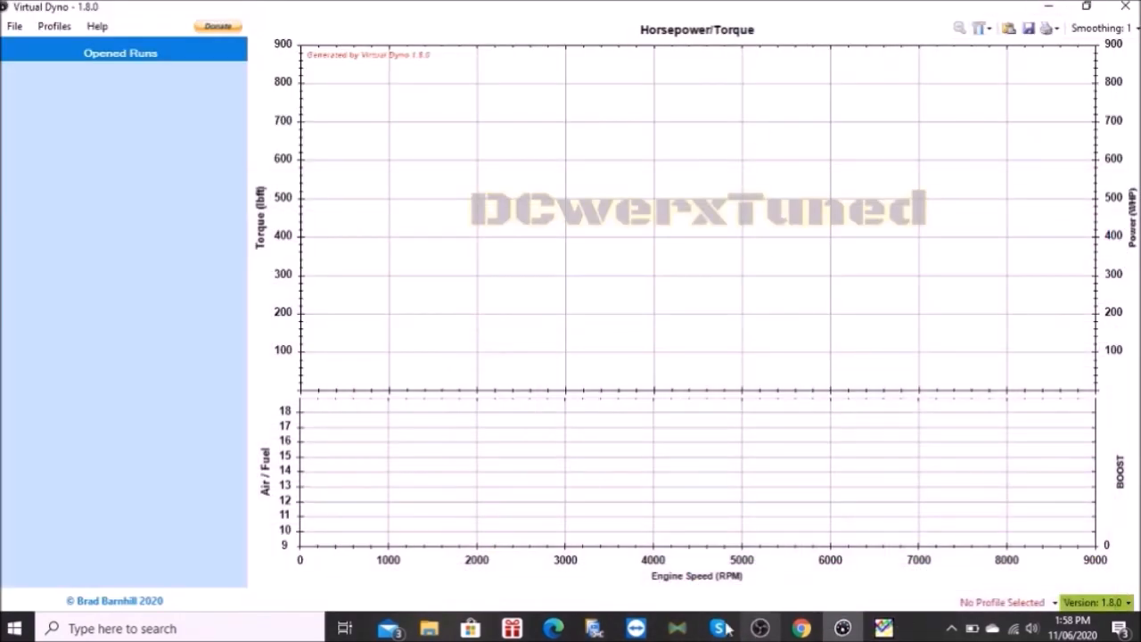
Switch to the logs folder in File Explorer and open 2020-06-02_21_modified with Notepad
left_click(431, 629)
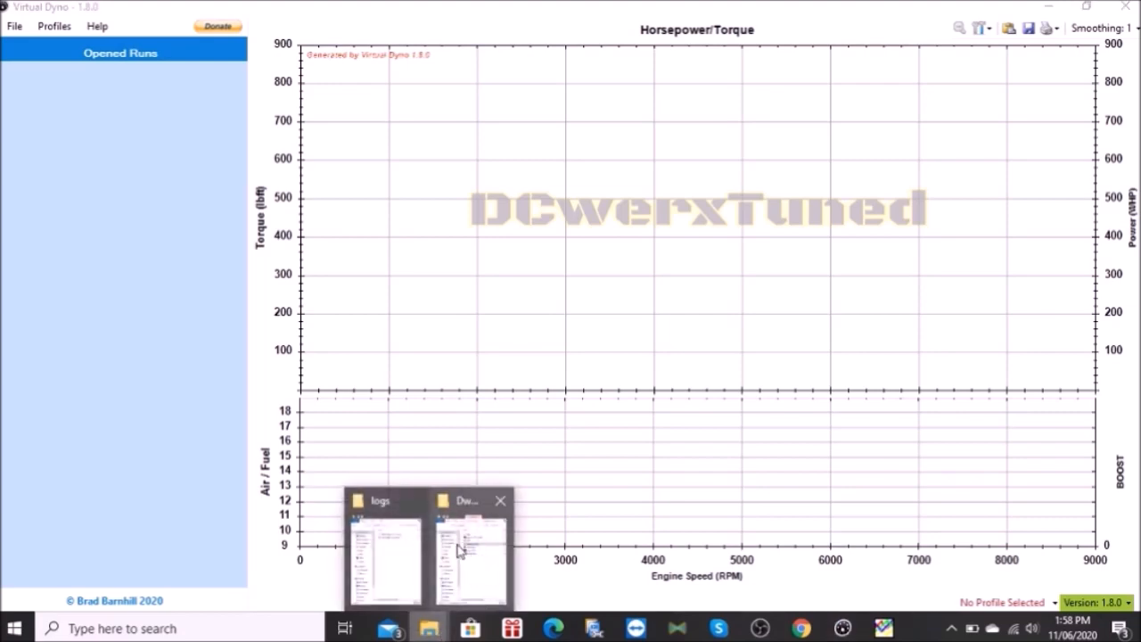
mouse_move(401, 535)
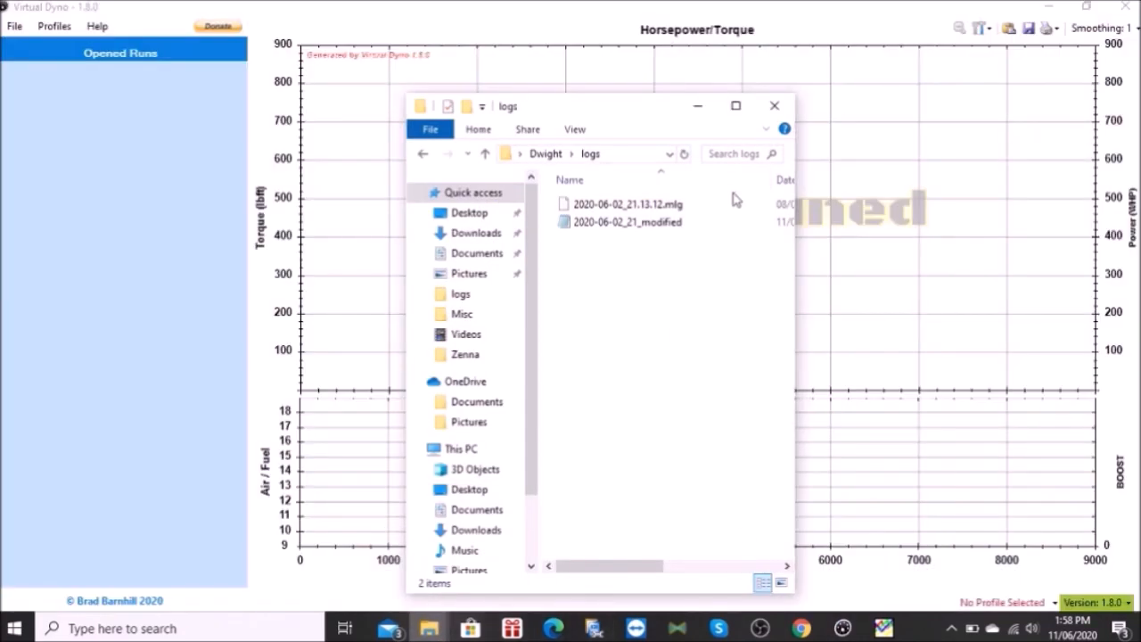
right_click(620, 228)
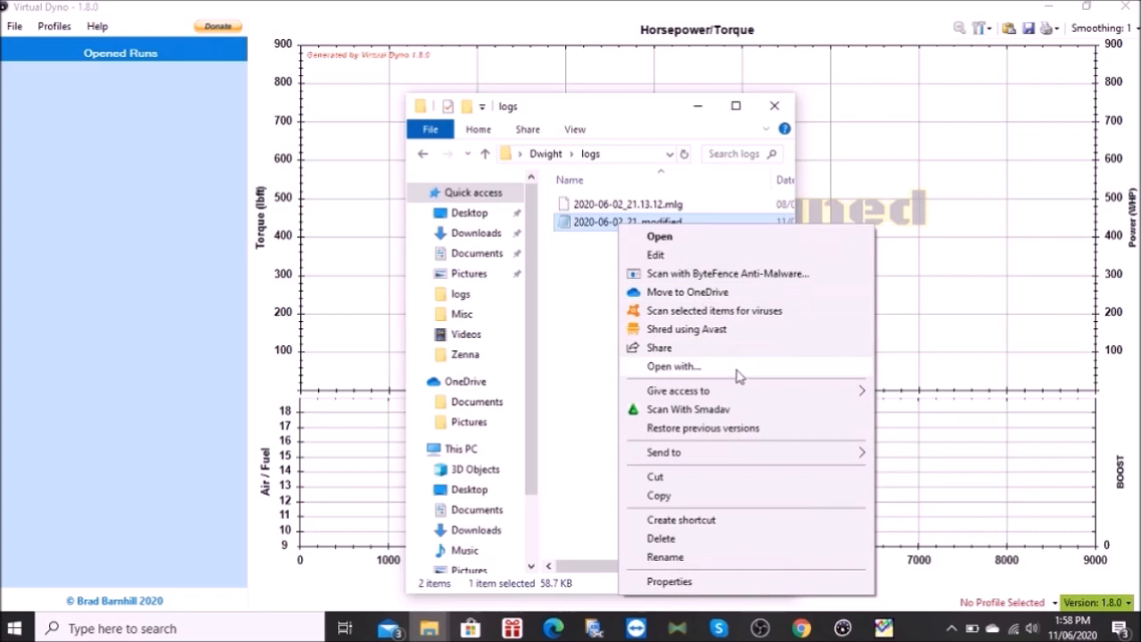
left_click(735, 369)
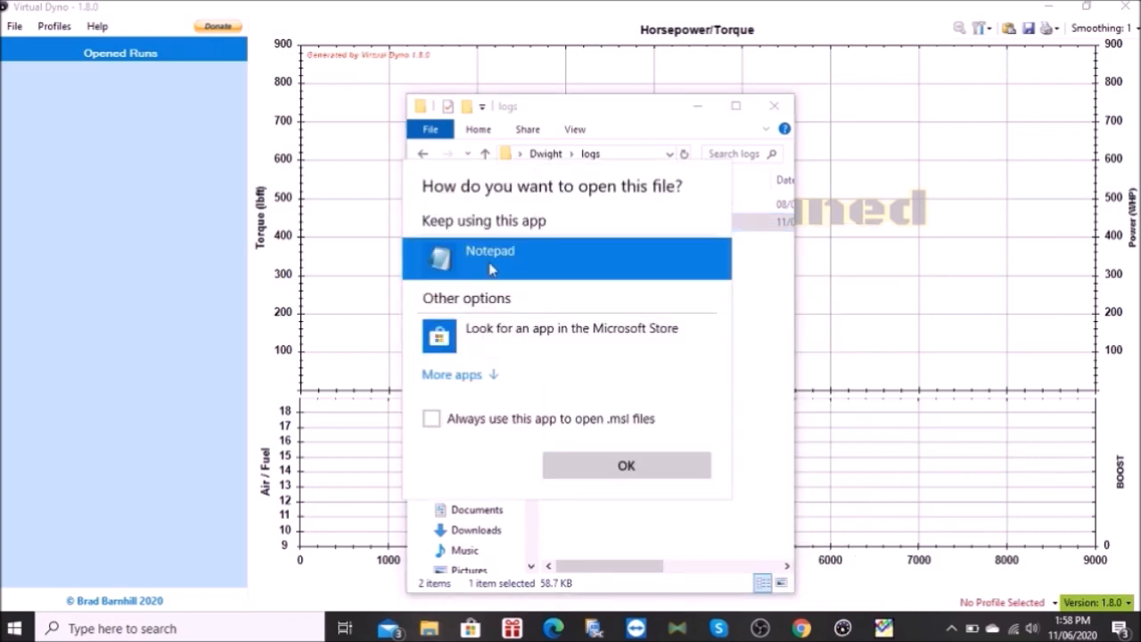
left_click(586, 460)
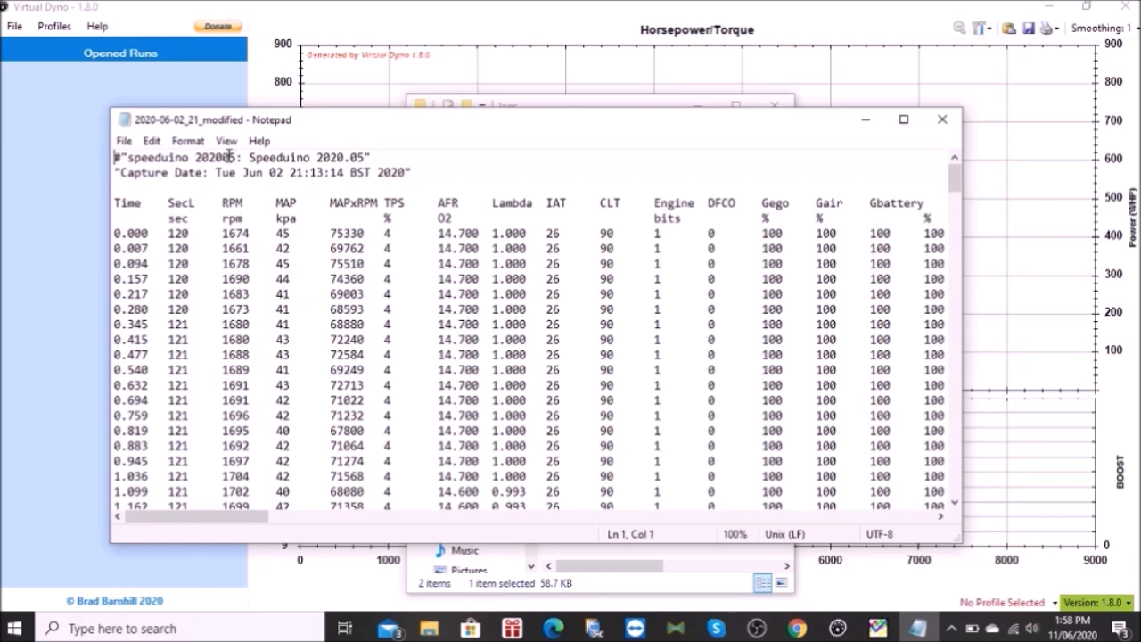
Replace both Speeduino identifiers in the log's first line so that it reads #"MS3: MS3"
left_click_drag(237, 157, 128, 148)
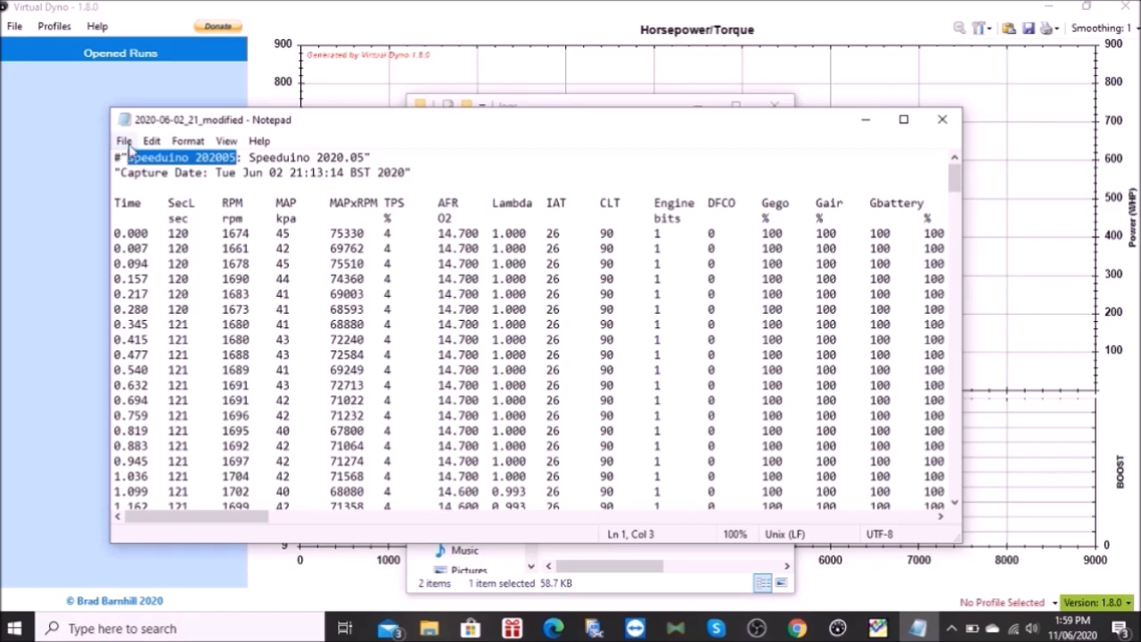
key("Delete")
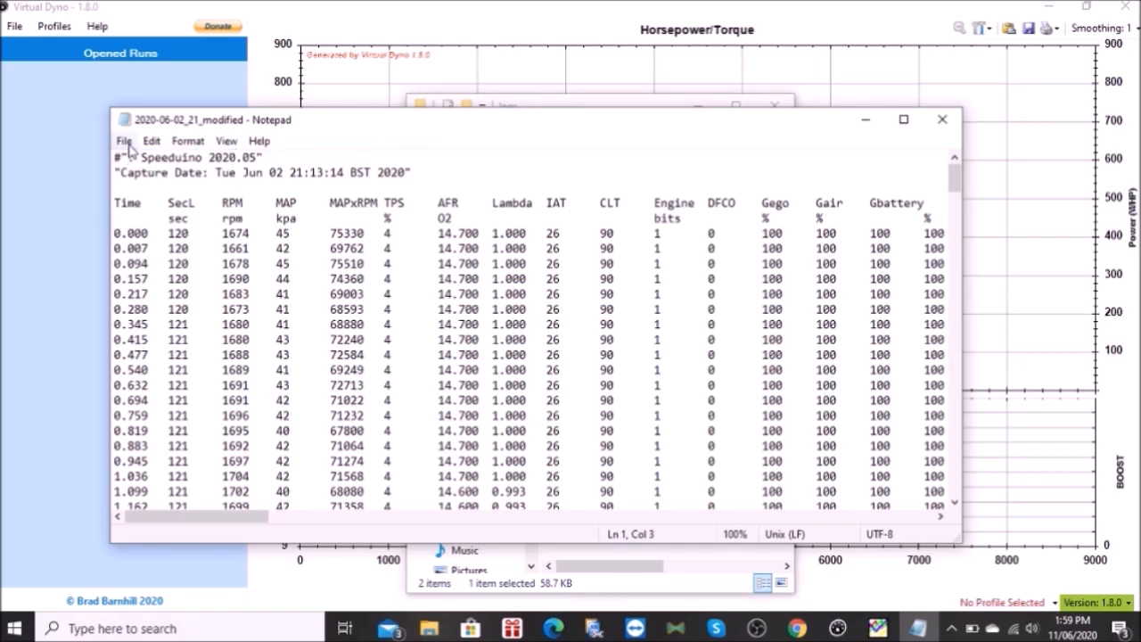
type("MS")
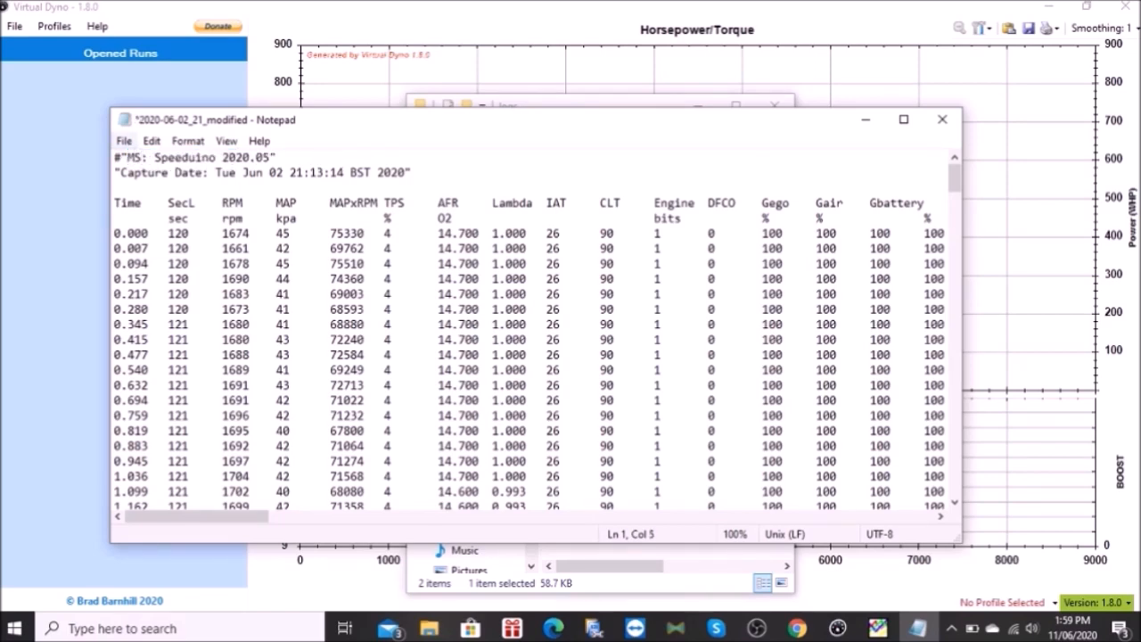
type("3")
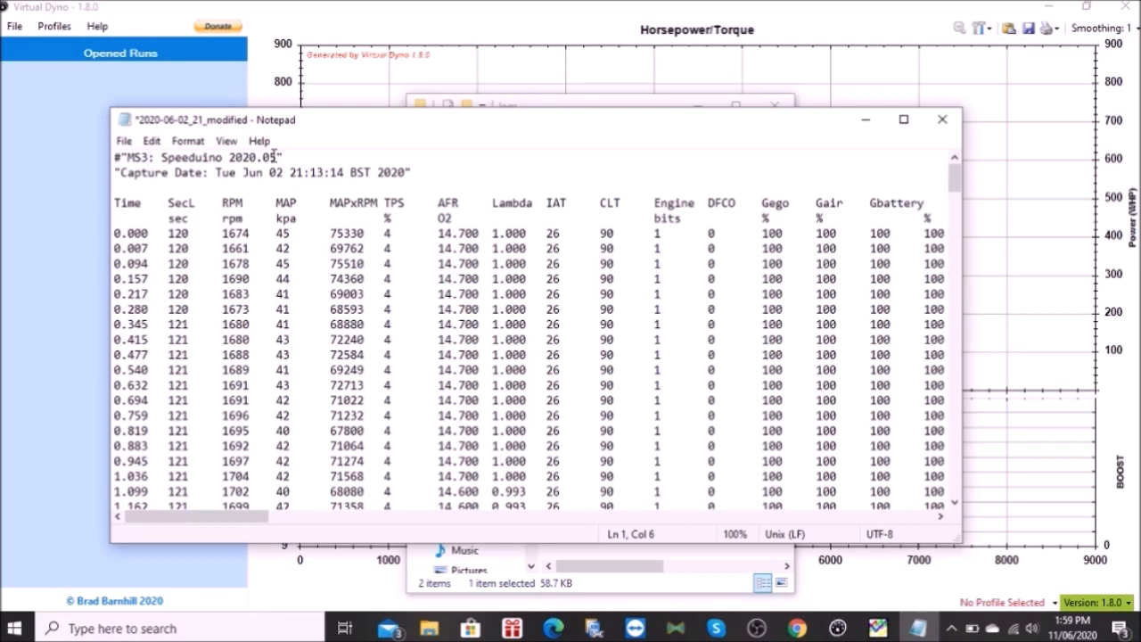
left_click_drag(277, 156, 162, 156)
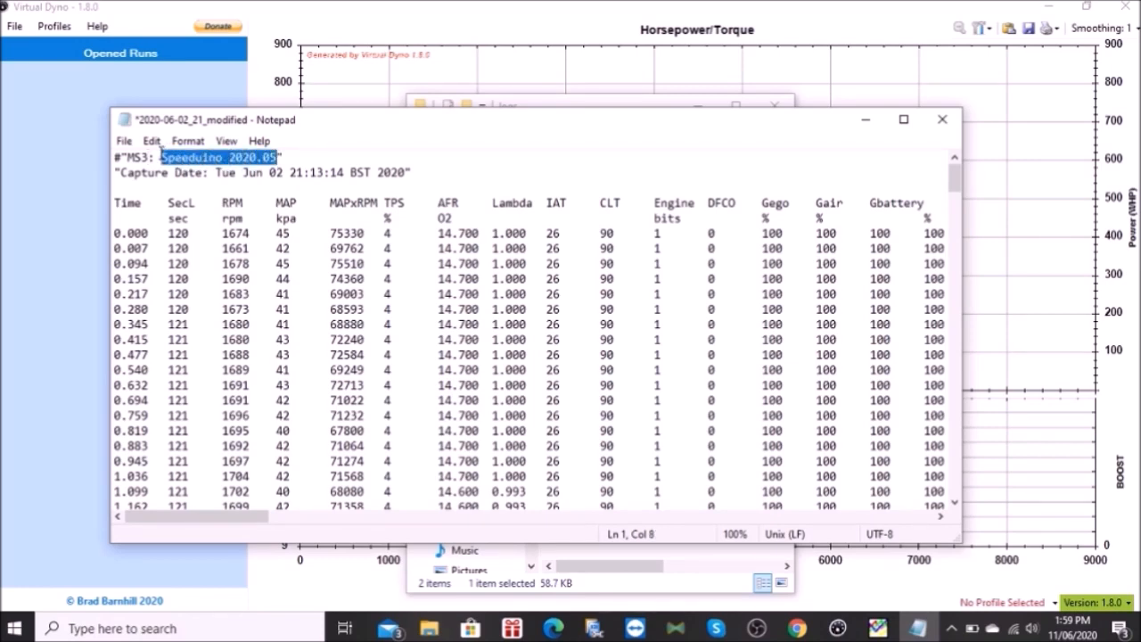
type("MS3: MS3")
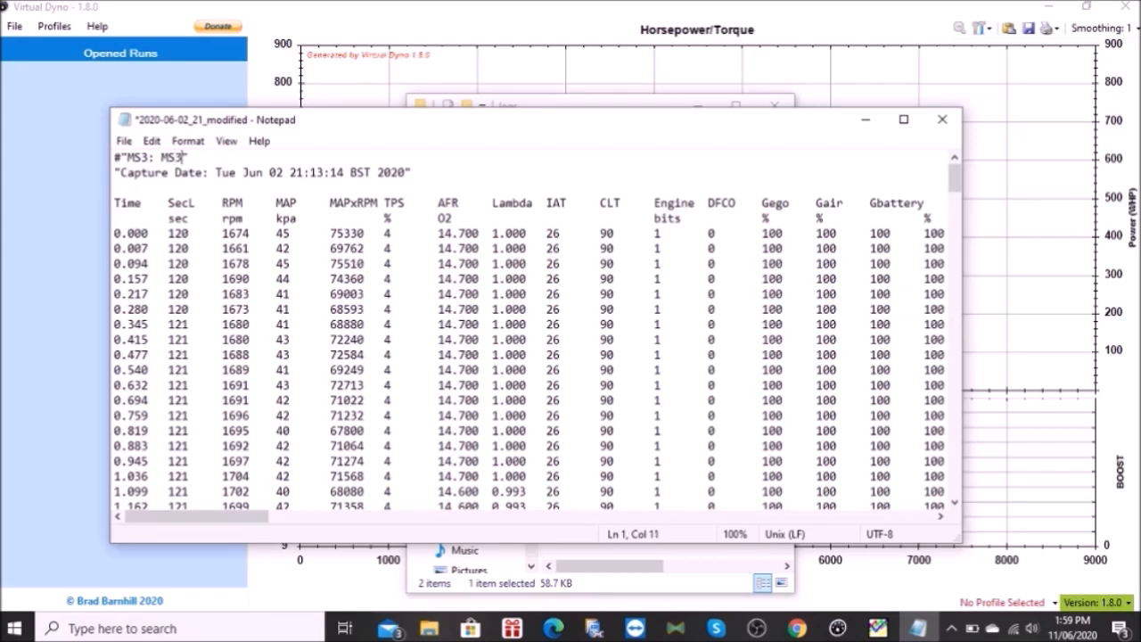
Save the edited log as a text document named "2nd gear pul" in the logs folder, and close Notepad and the folder window
left_click(123, 142)
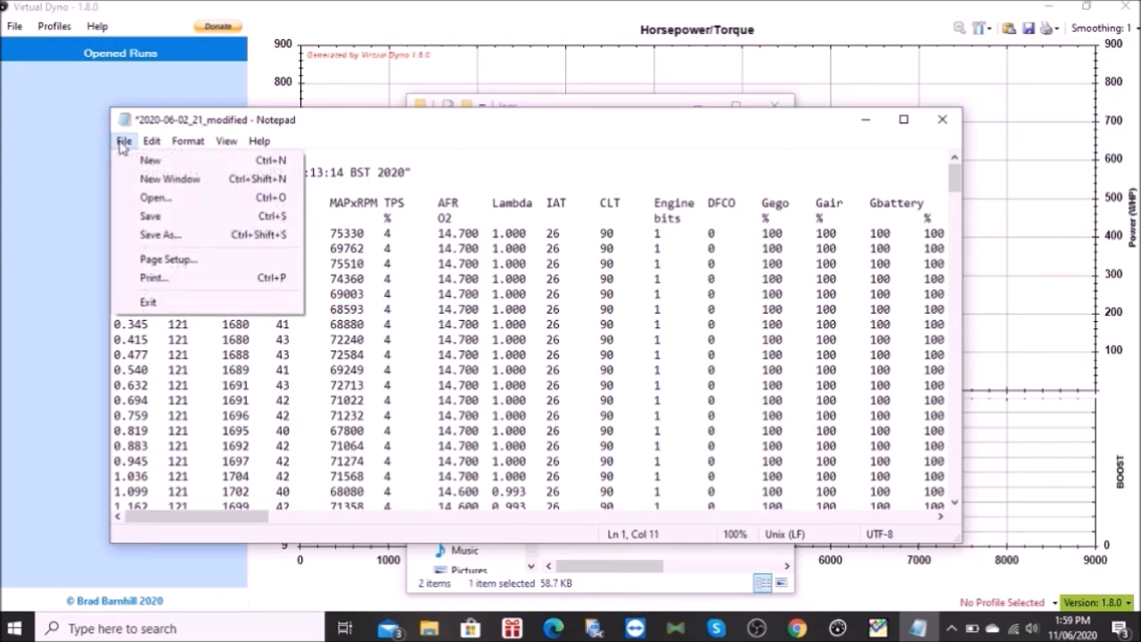
left_click(189, 239)
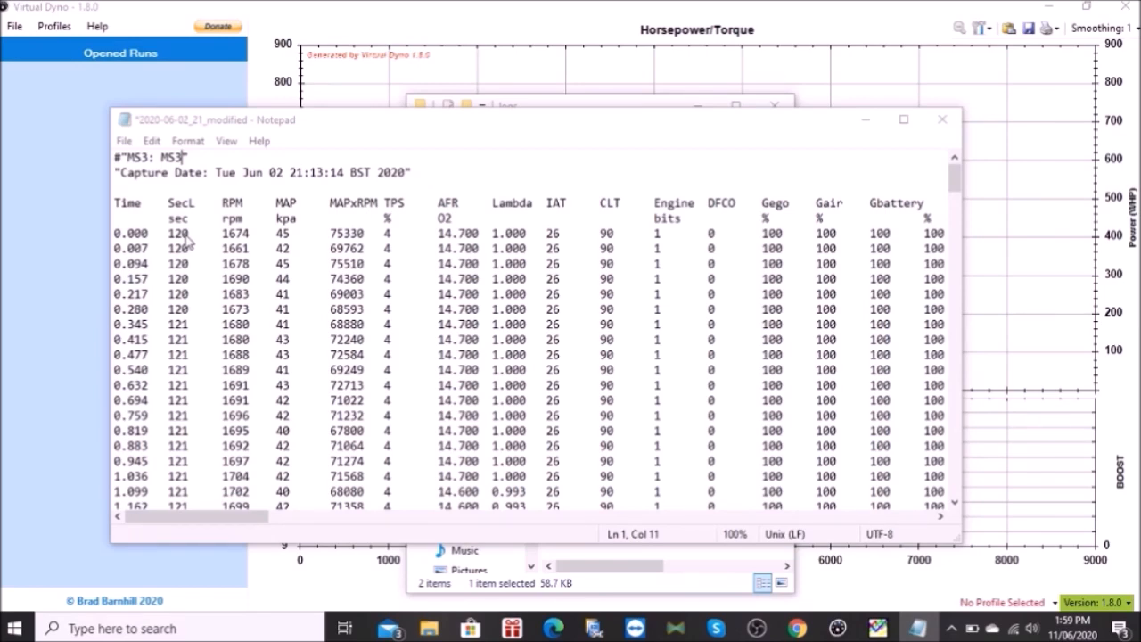
type("2nd gear pul")
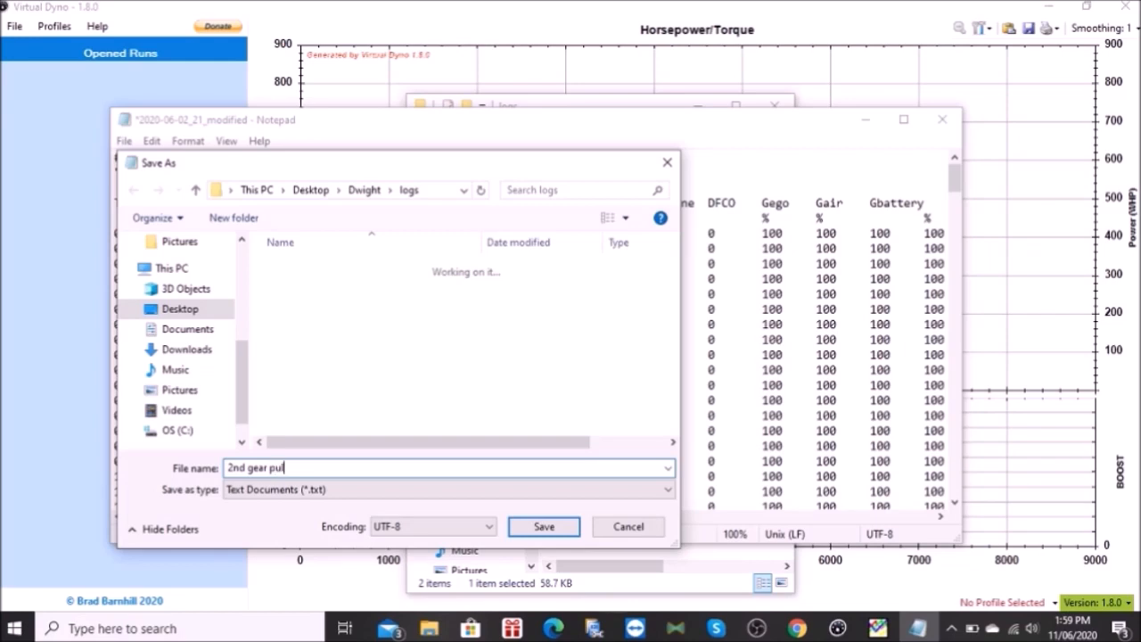
left_click(545, 527)
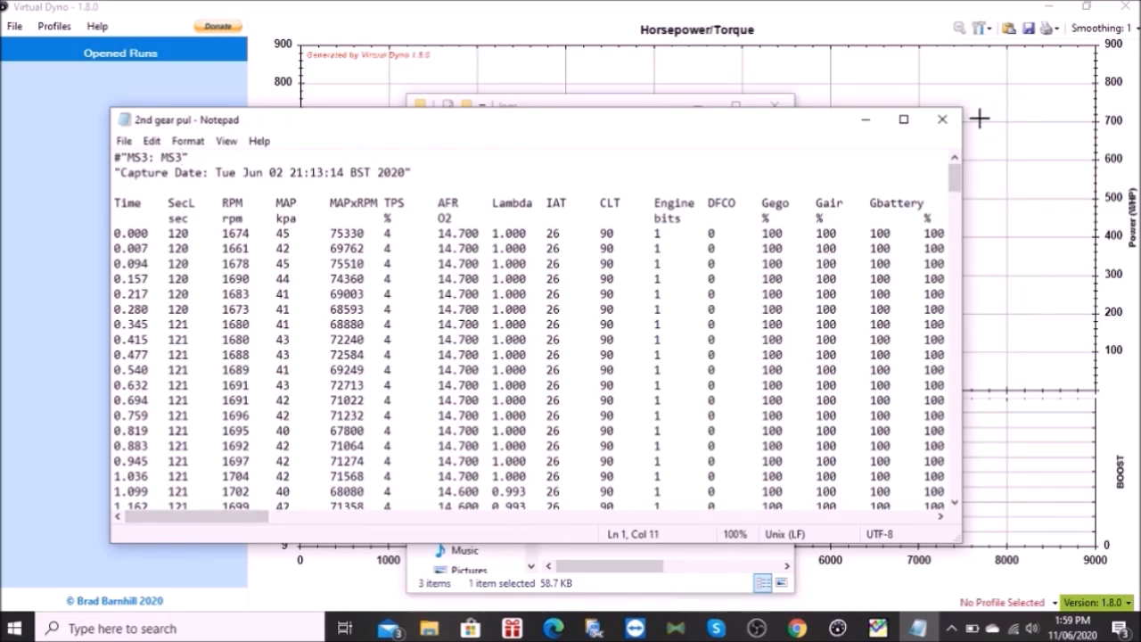
left_click(942, 119)
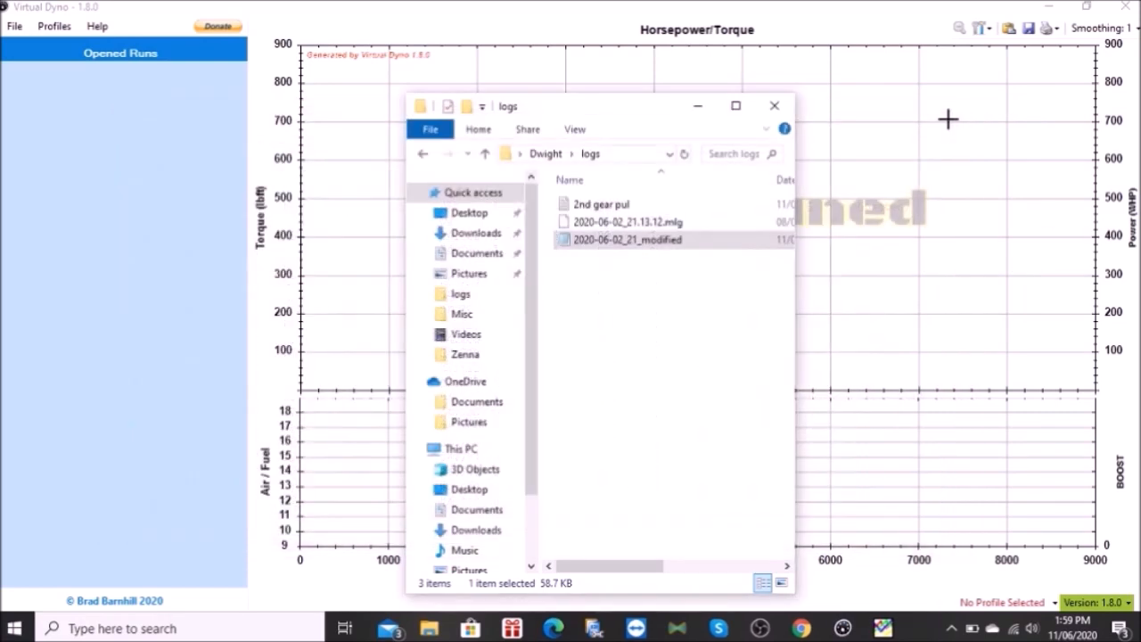
left_click(775, 107)
left_click(774, 108)
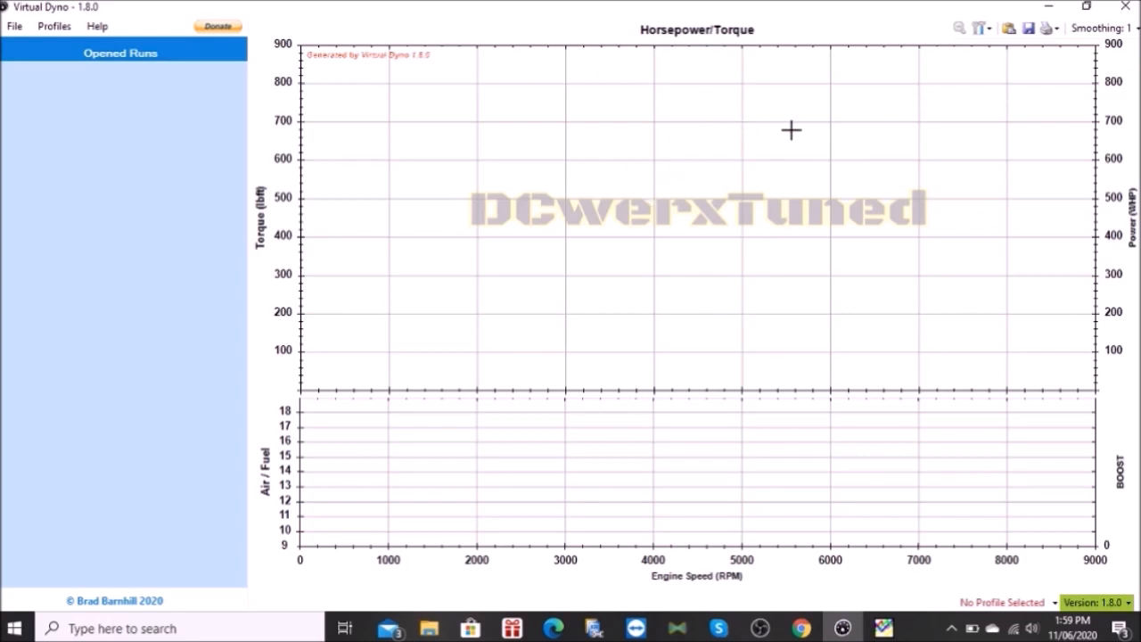
Load the "2nd gear pul" text file from the logs folder as a run in Virtual Dyno, showing All Files
left_click(21, 29)
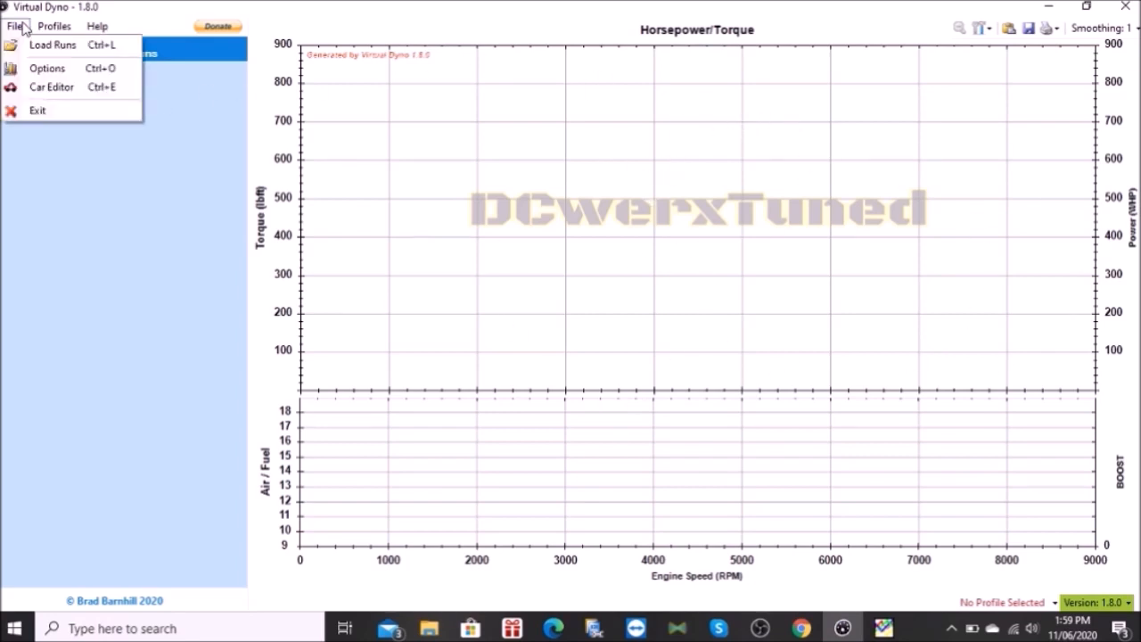
left_click(33, 45)
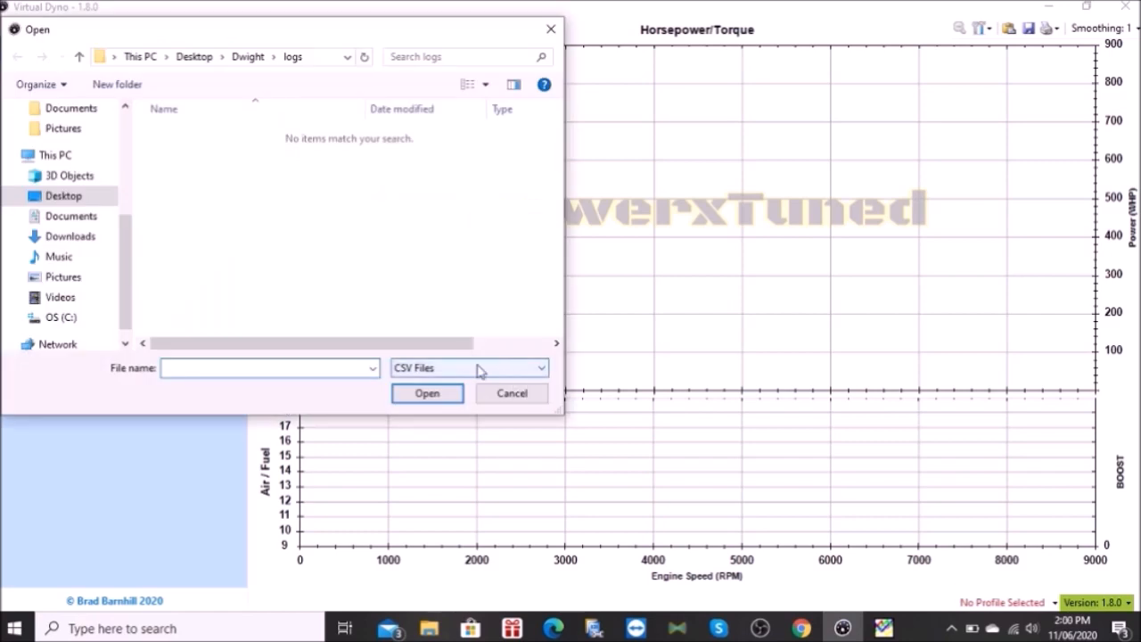
left_click(539, 370)
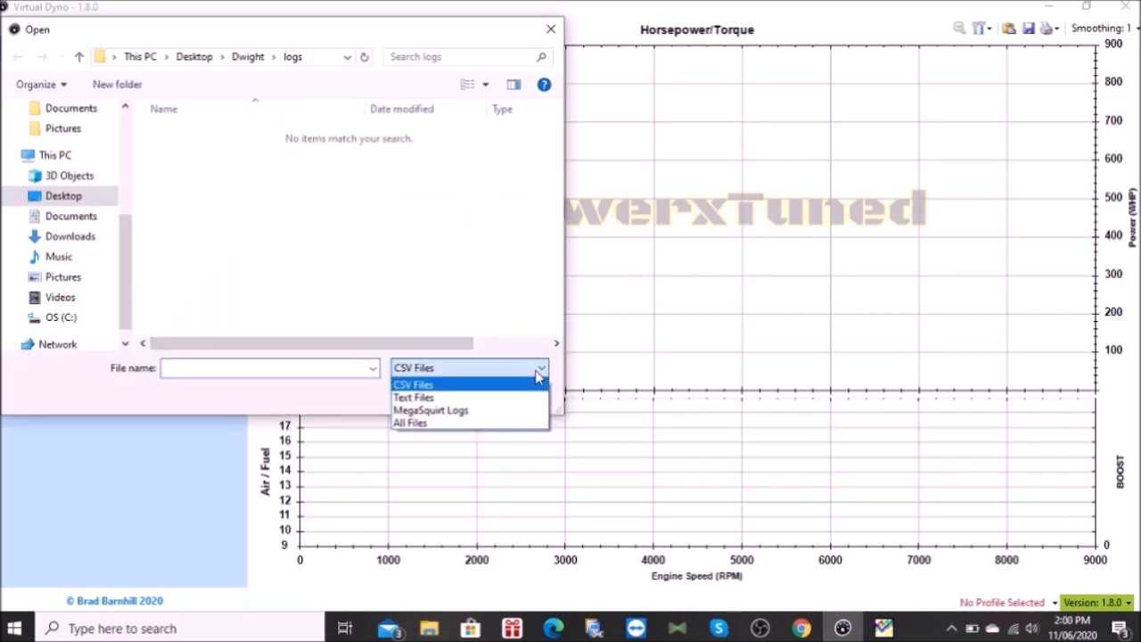
left_click(461, 423)
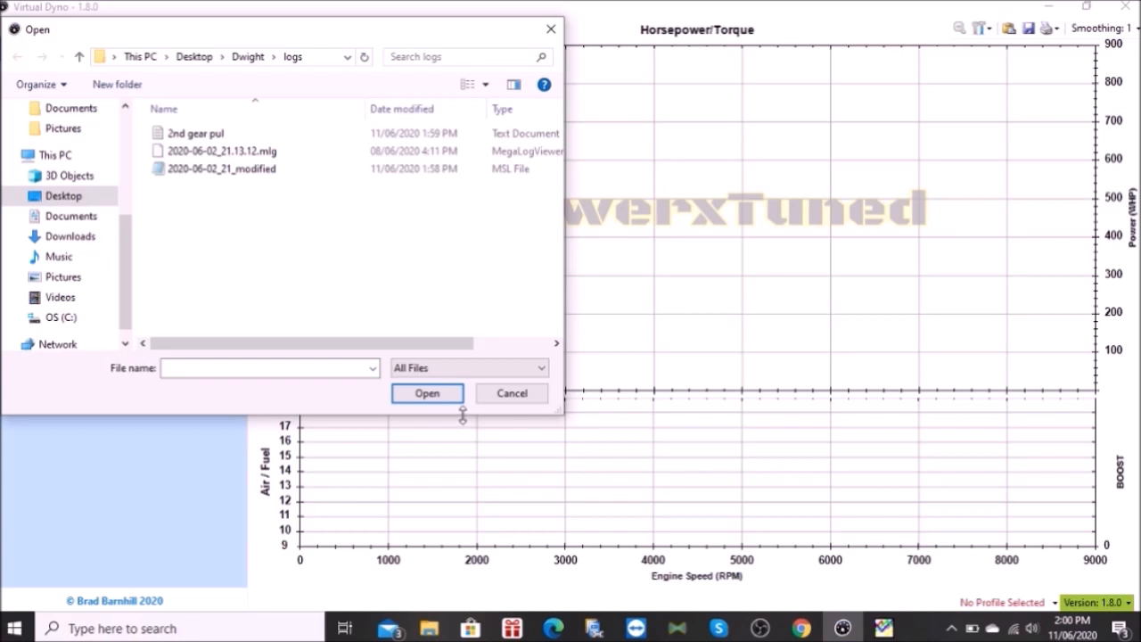
left_click(227, 144)
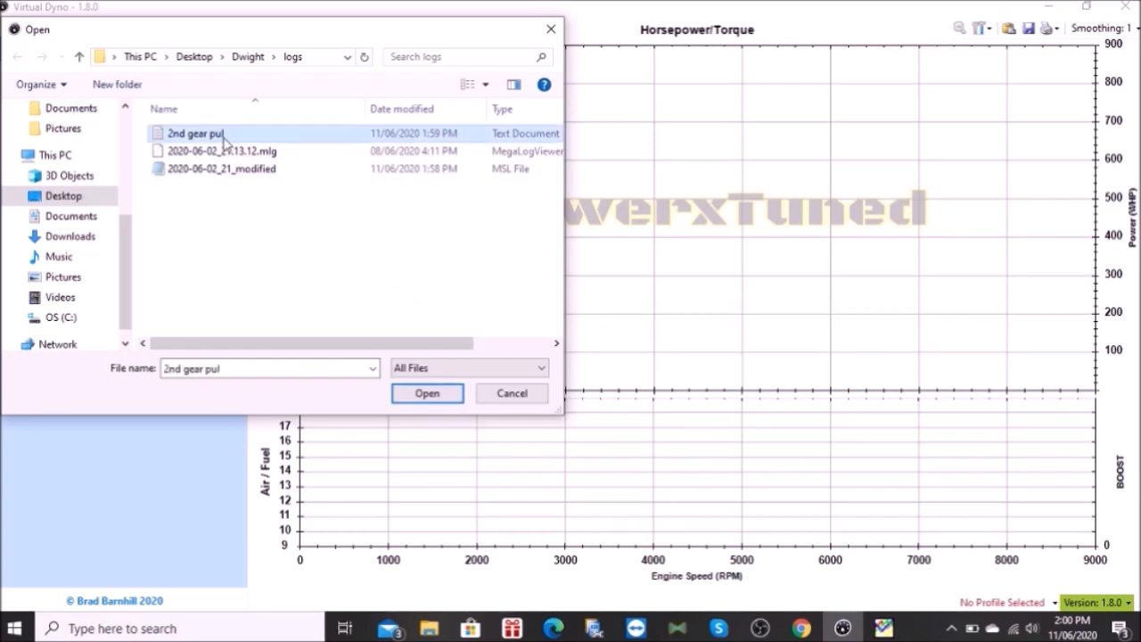
left_click(419, 394)
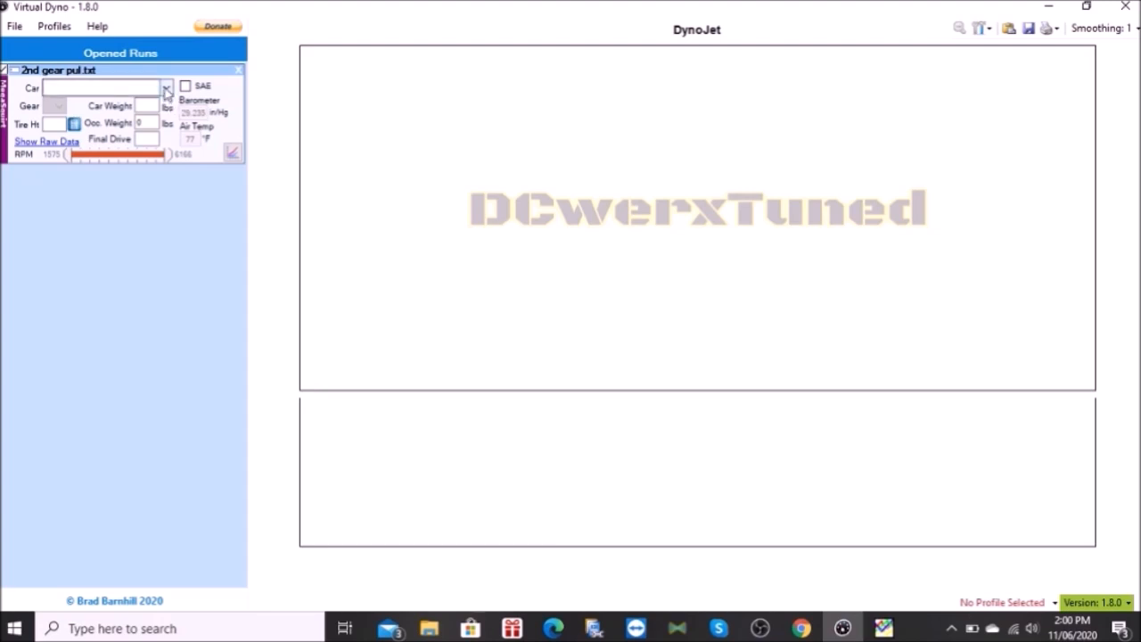
Choose the Mazda 1994-1997 Miata 1.8 [Manual] as the car for the 2nd gear pul run
left_click(165, 89)
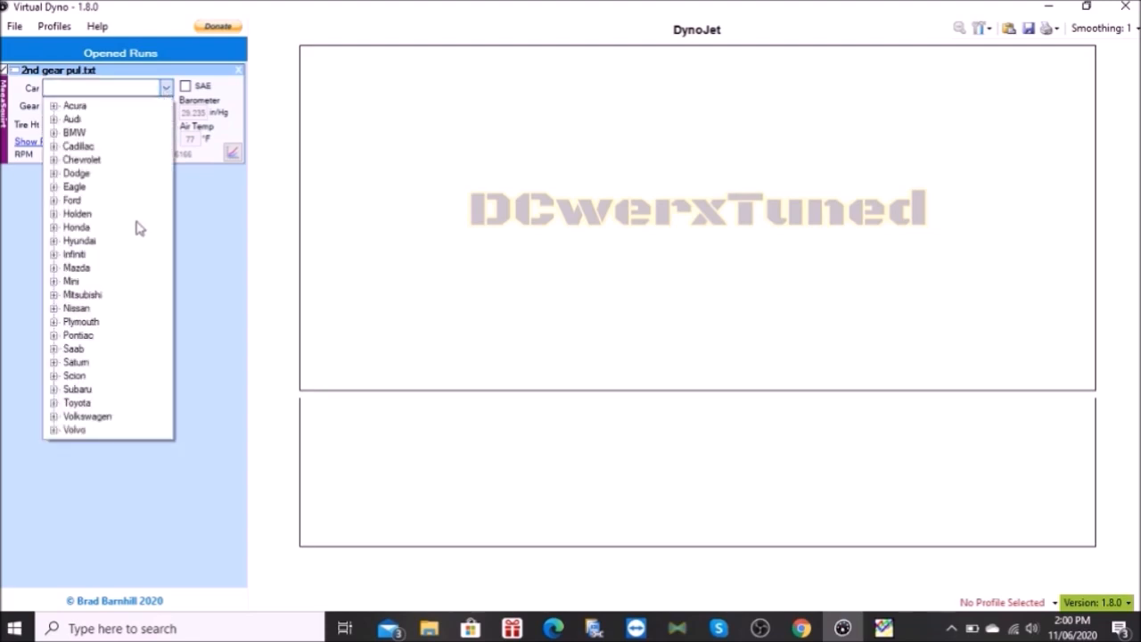
left_click(77, 268)
left_click(54, 267)
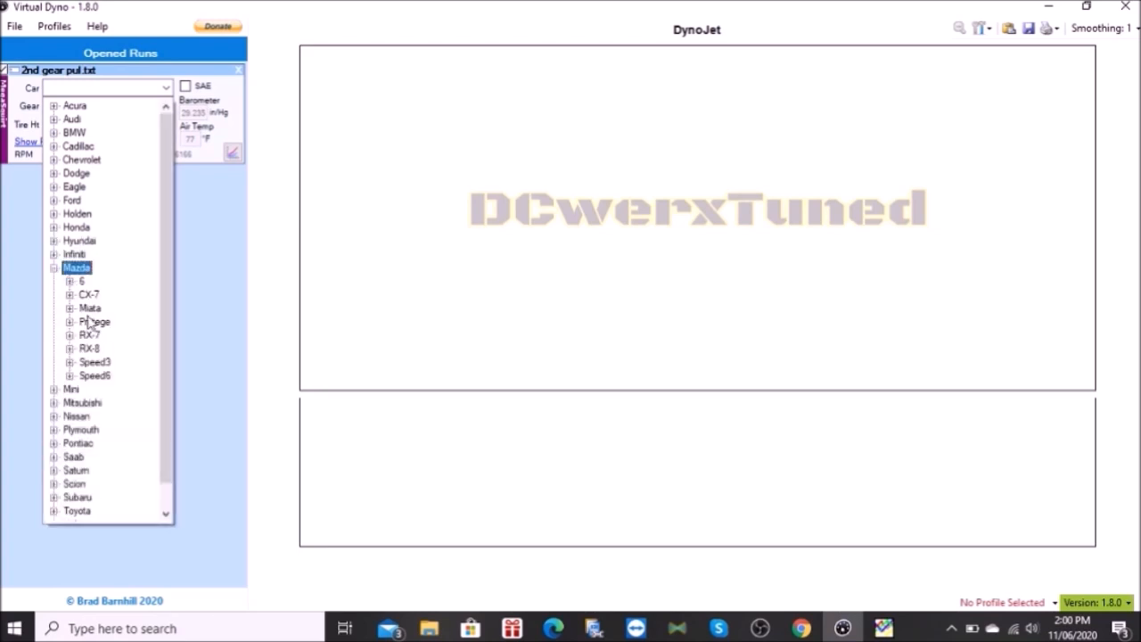
left_click(75, 309)
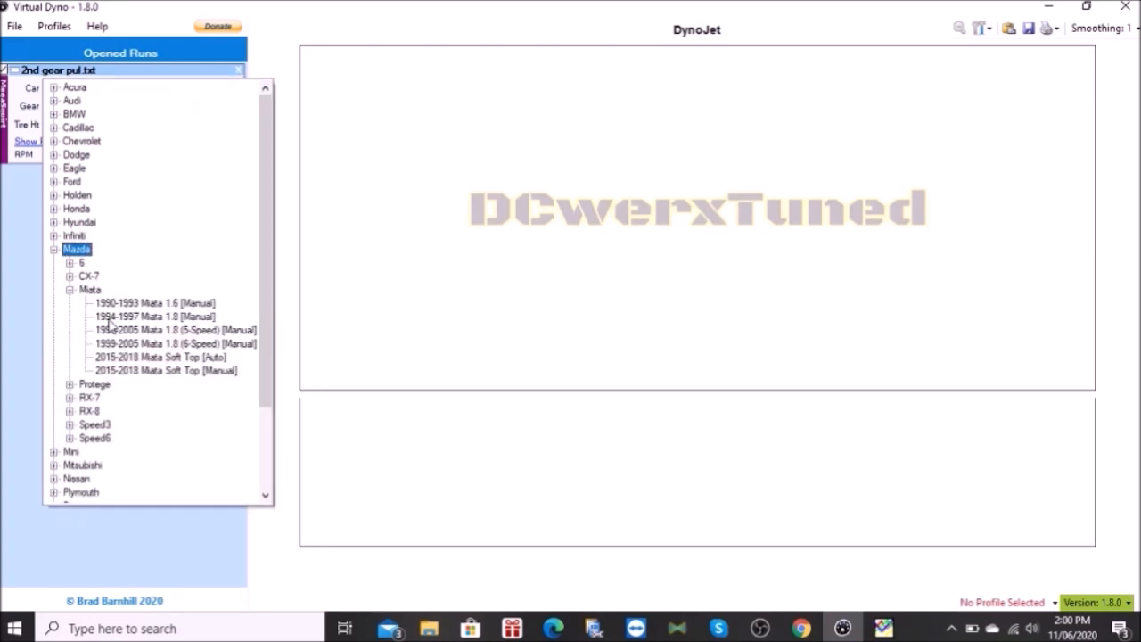
left_click(105, 314)
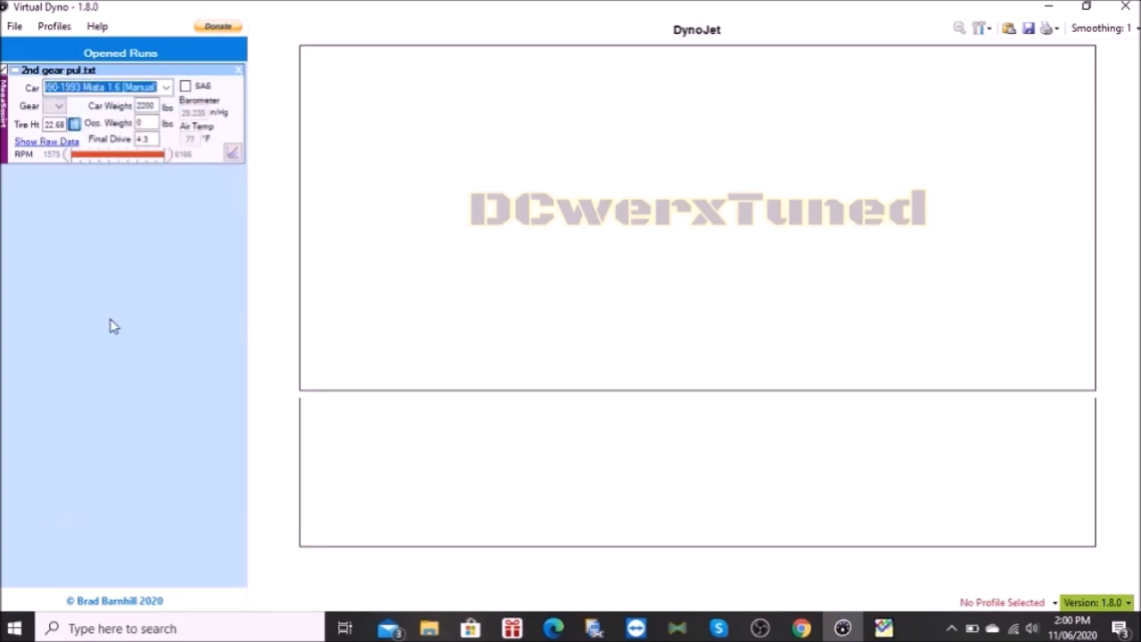
left_click(166, 87)
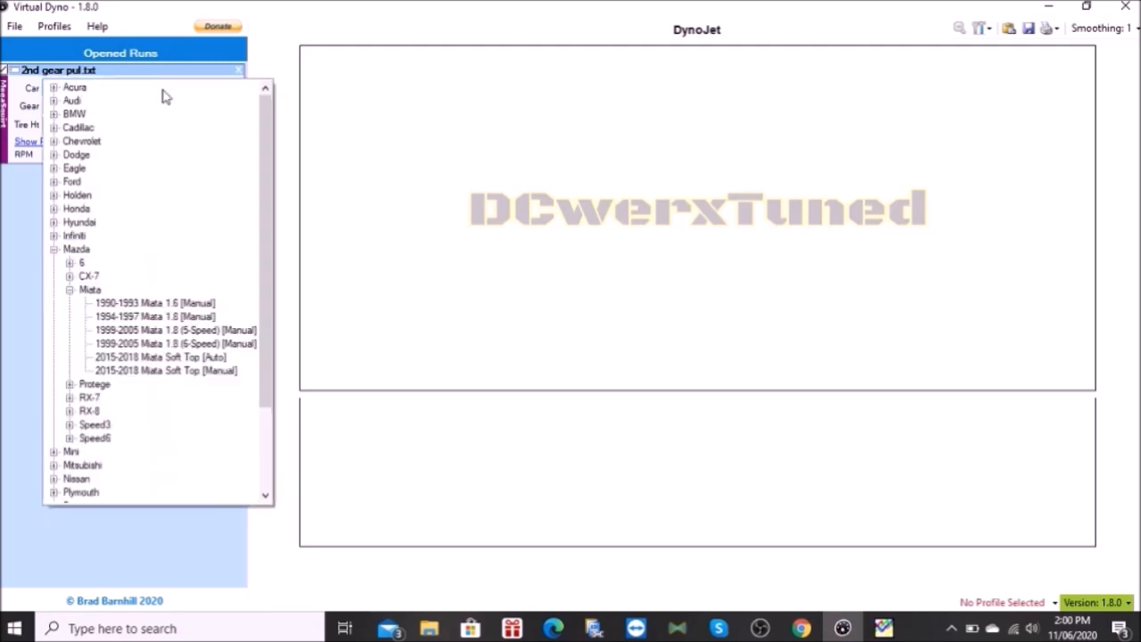
left_click(115, 317)
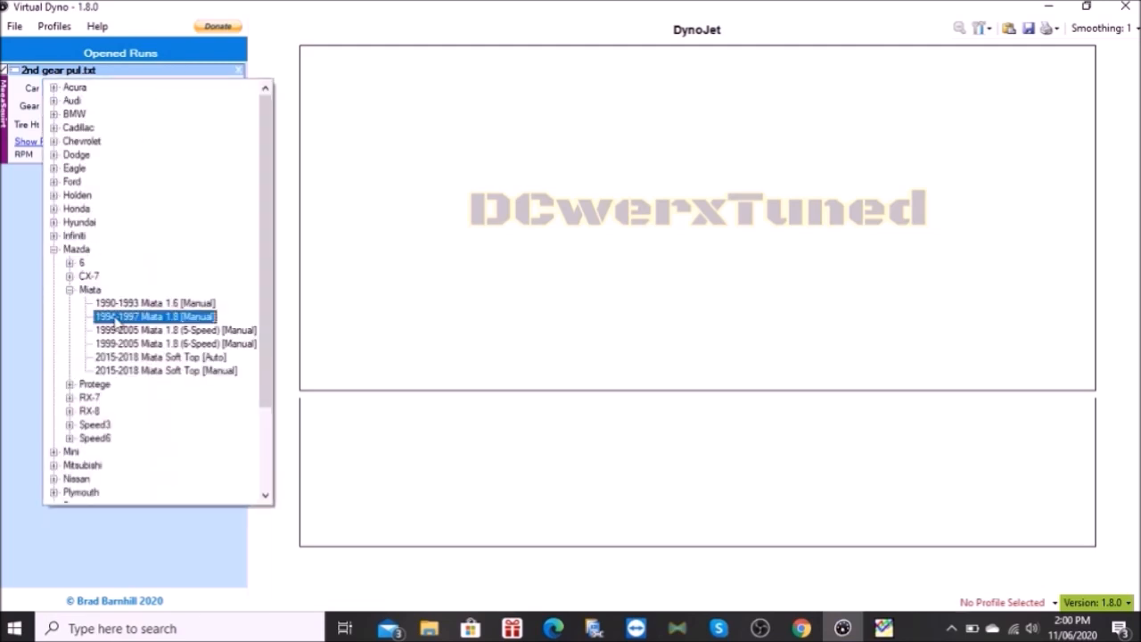
left_click(115, 318)
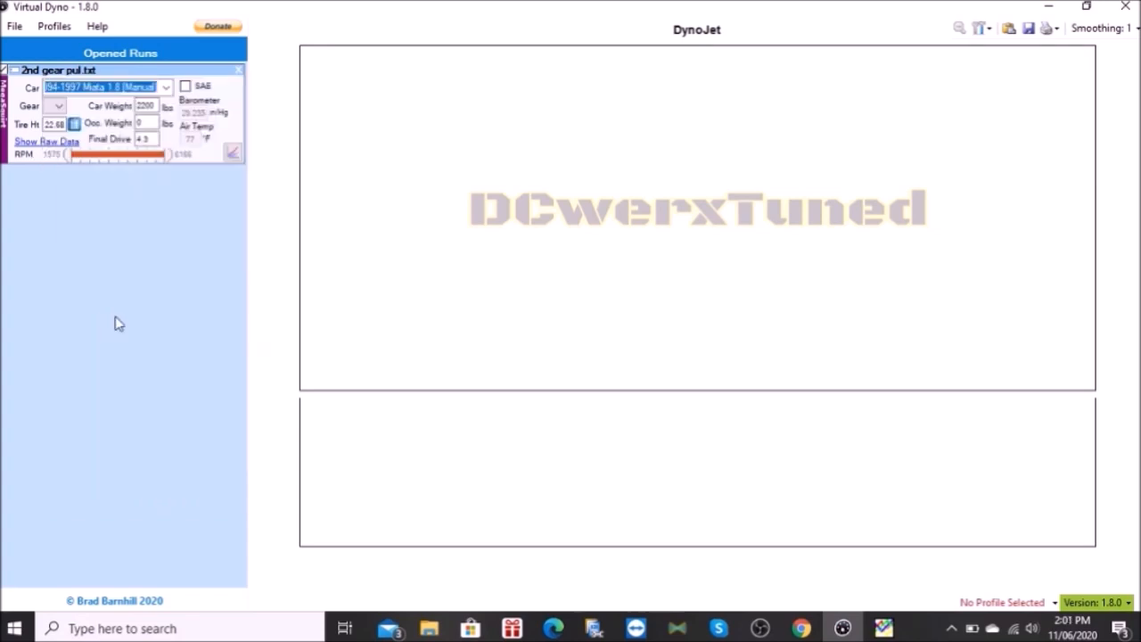
Set the run's car weight to 2350 lbs and the occupant weight to 180 lbs
left_click(150, 105)
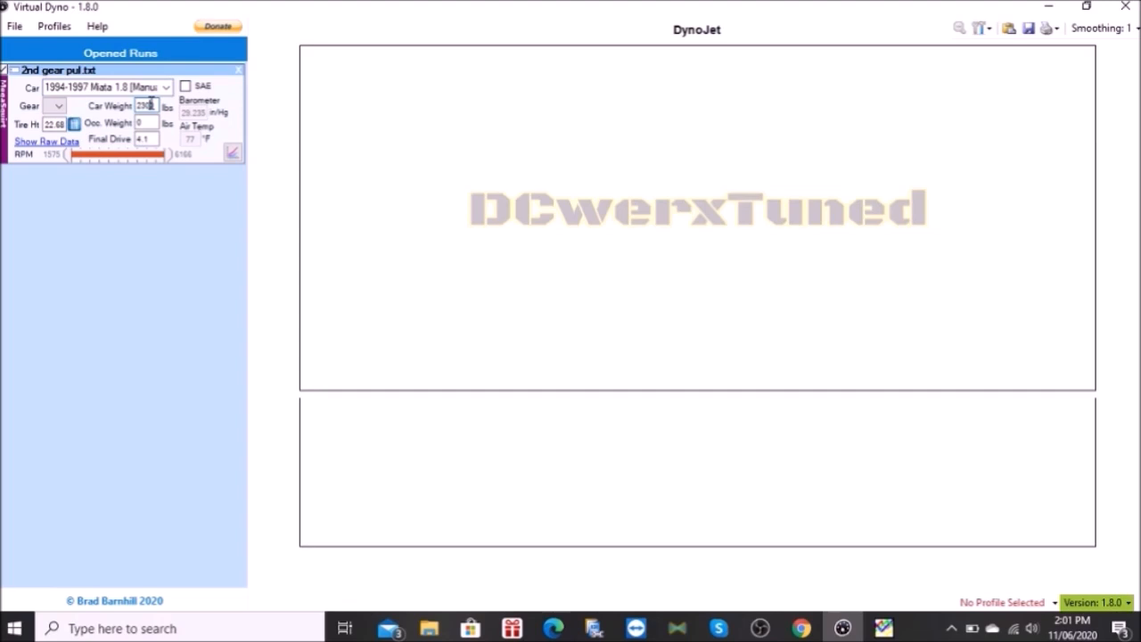
key("BackSpace")
key("BackSpace")
type("50")
left_click(157, 121)
type("1")
left_click(148, 136)
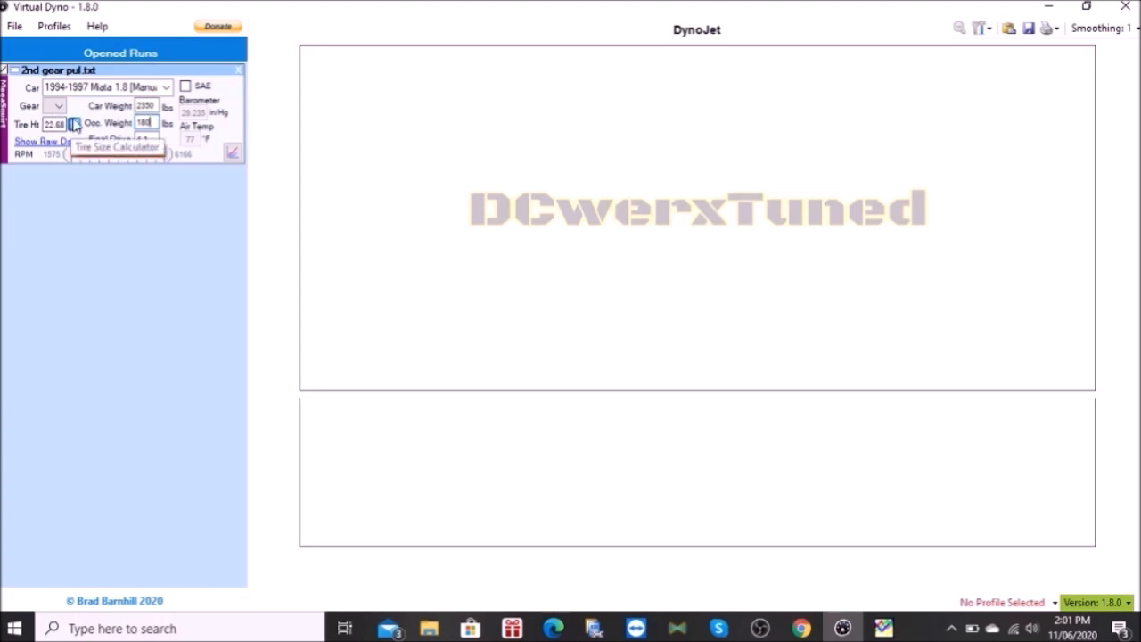
Calculate the tire height from a 195 mm treadwidth, 55% profile and 15 in. diameter, and apply it to the run
left_click(75, 125)
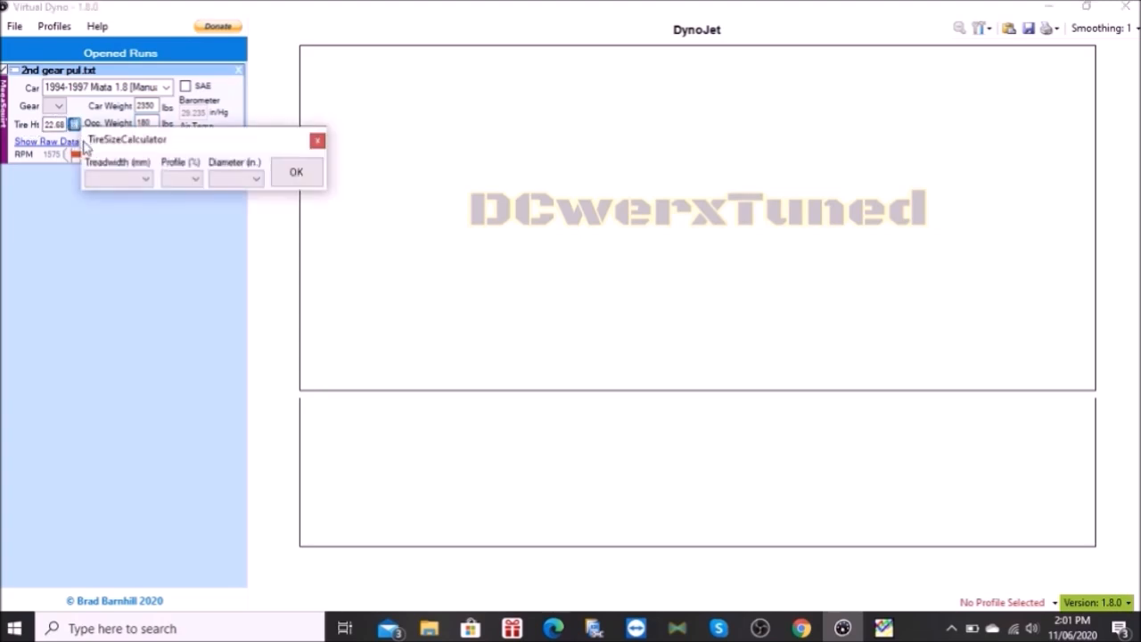
left_click(140, 181)
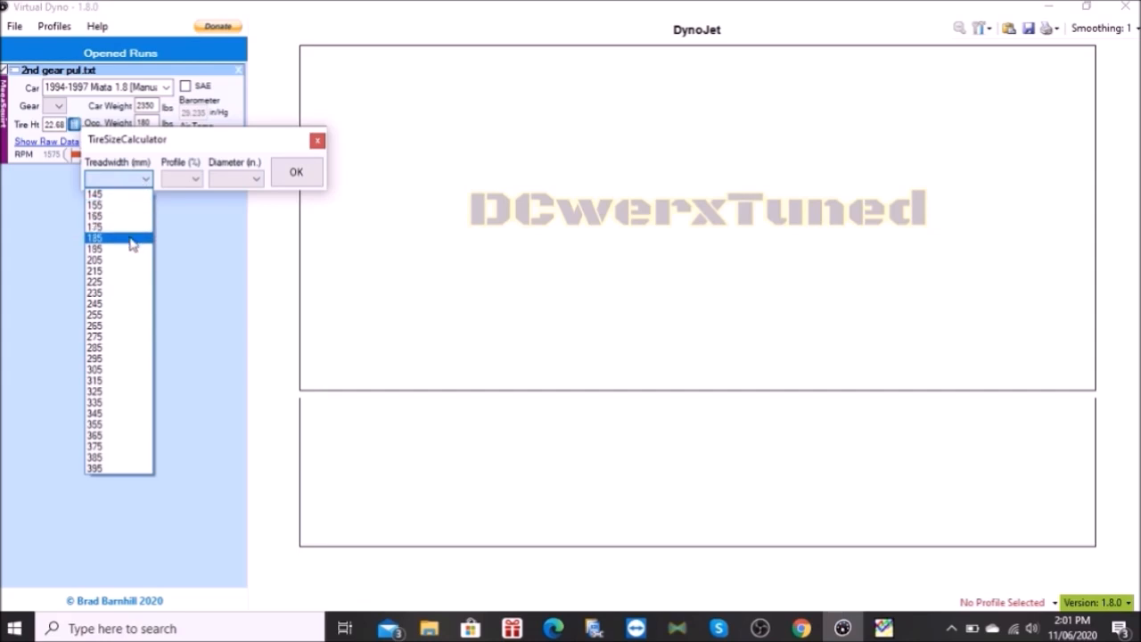
left_click(130, 250)
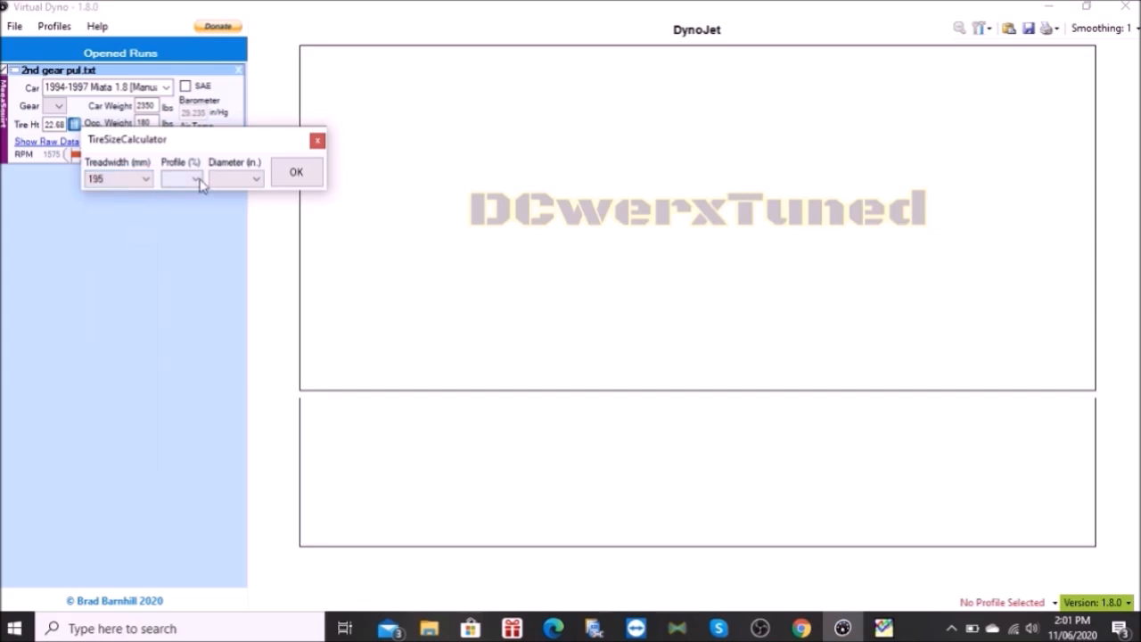
left_click(198, 181)
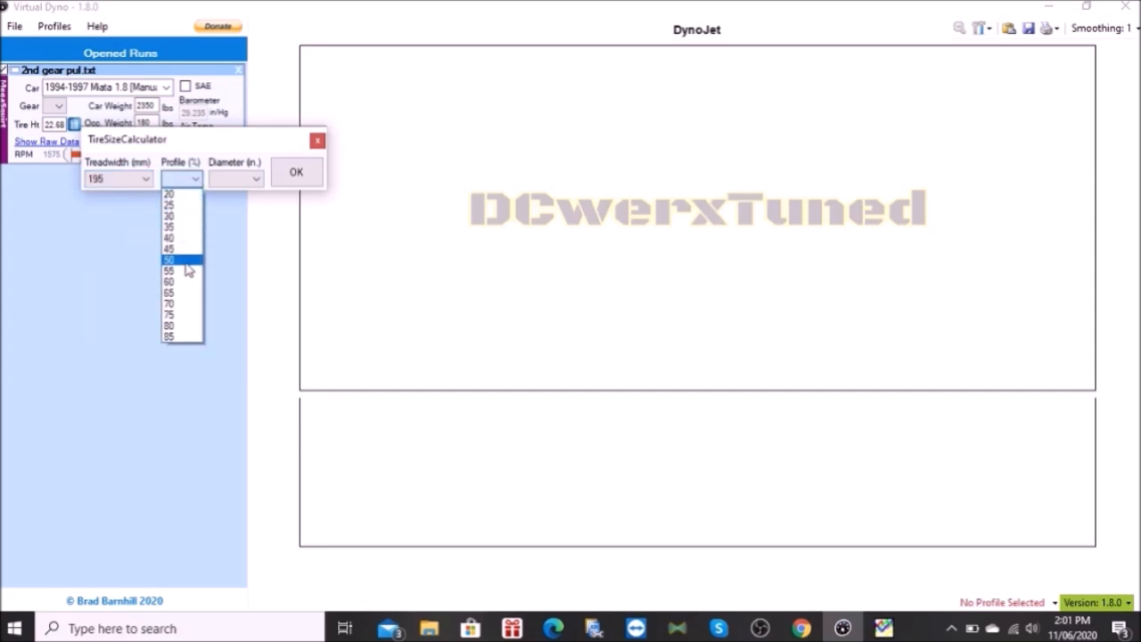
left_click(187, 271)
left_click(256, 181)
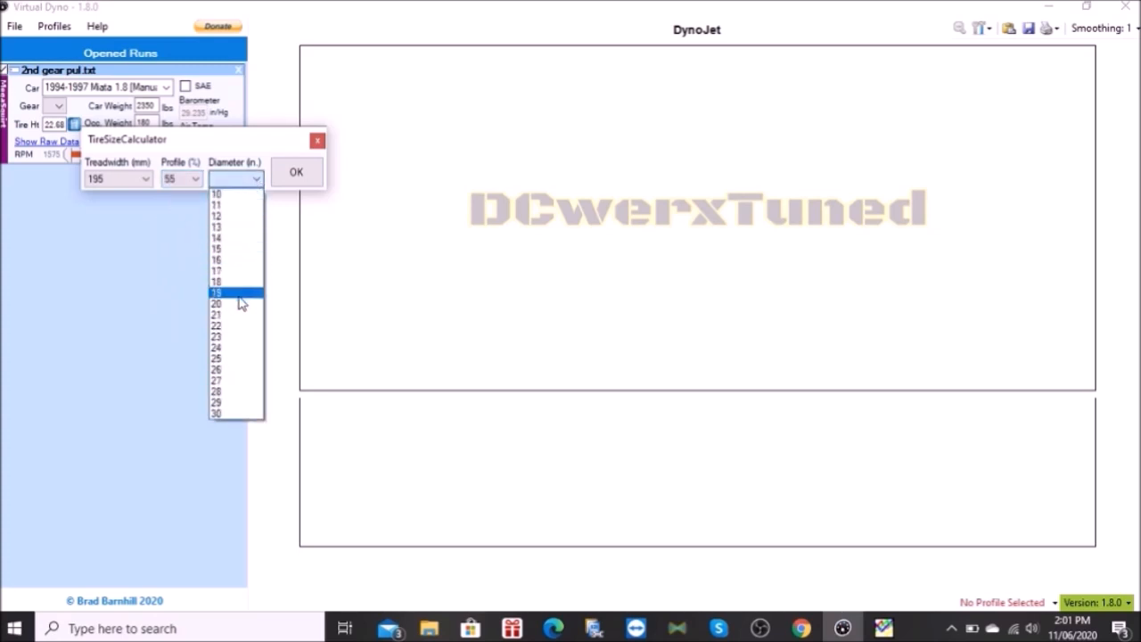
left_click(235, 251)
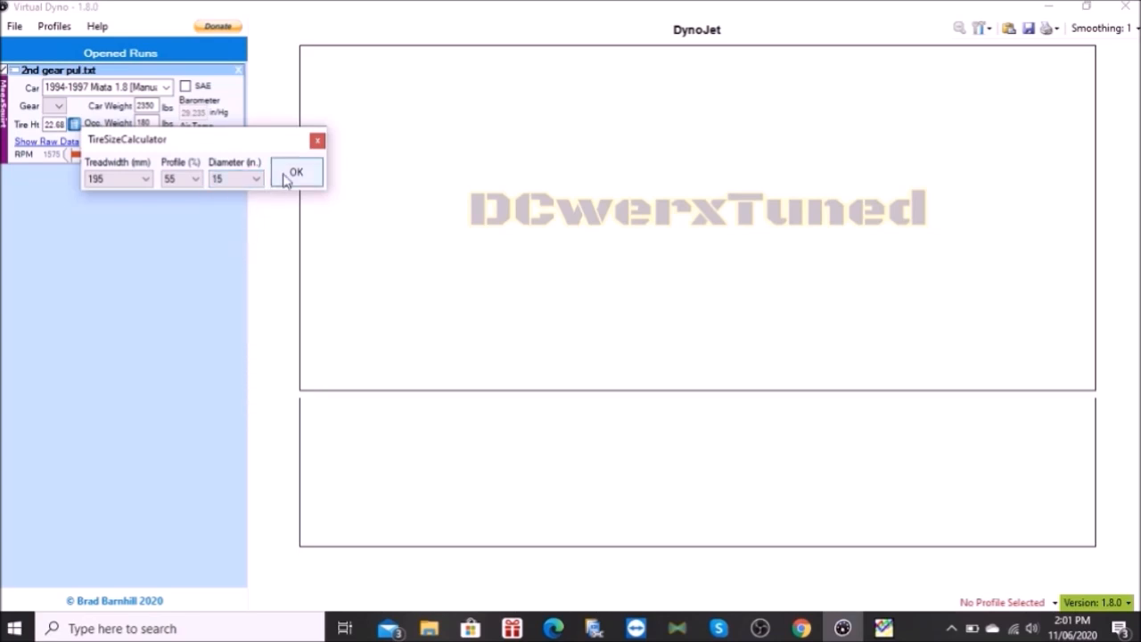
left_click(287, 178)
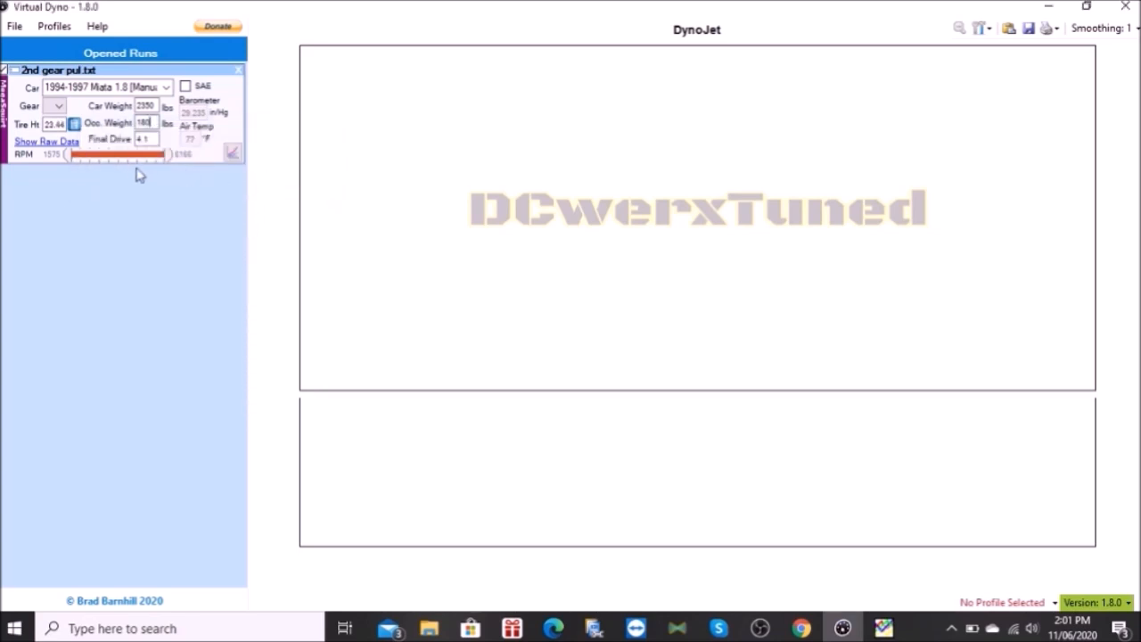
Set the run's gear to 2 to plot the dyno curves, and set the graph smoothing to 3
left_click(59, 106)
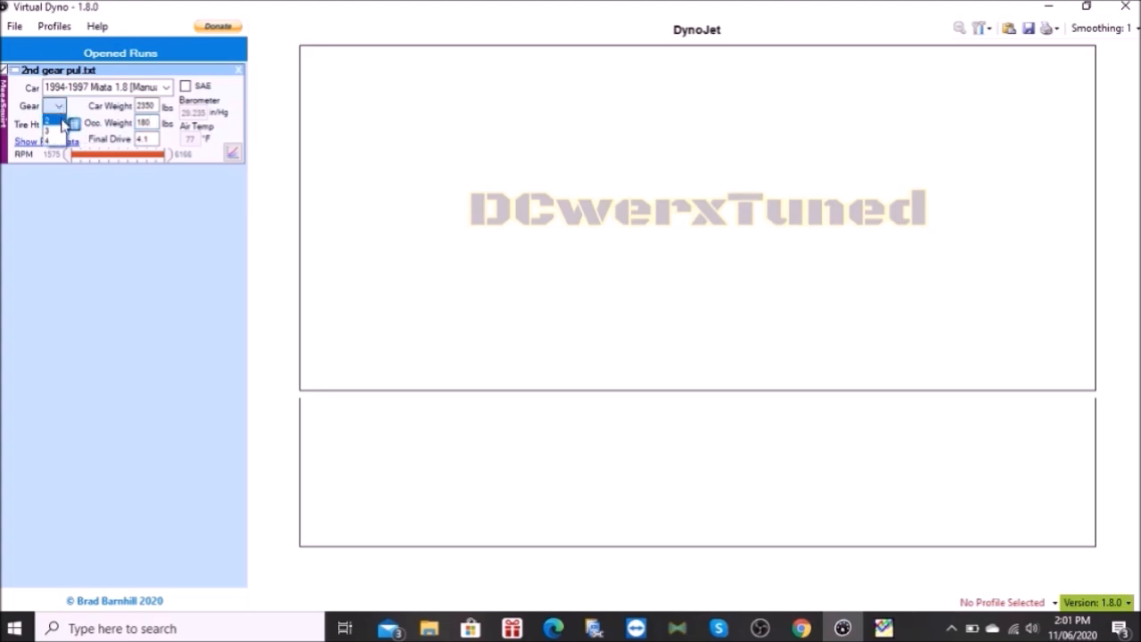
left_click(61, 119)
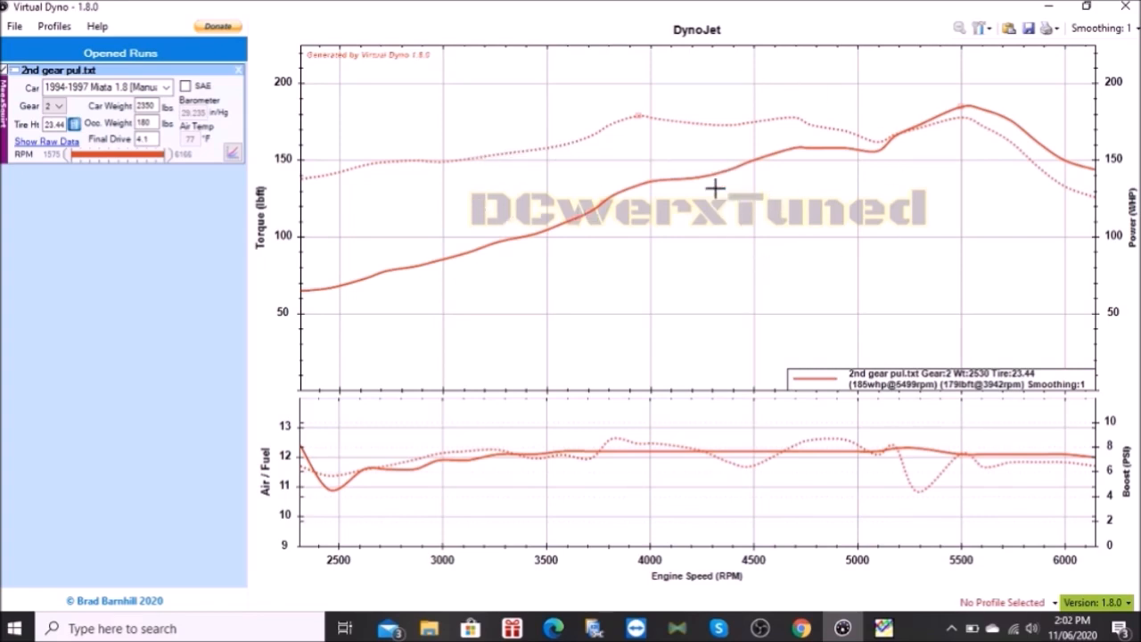
mouse_move(817, 133)
left_click(1136, 30)
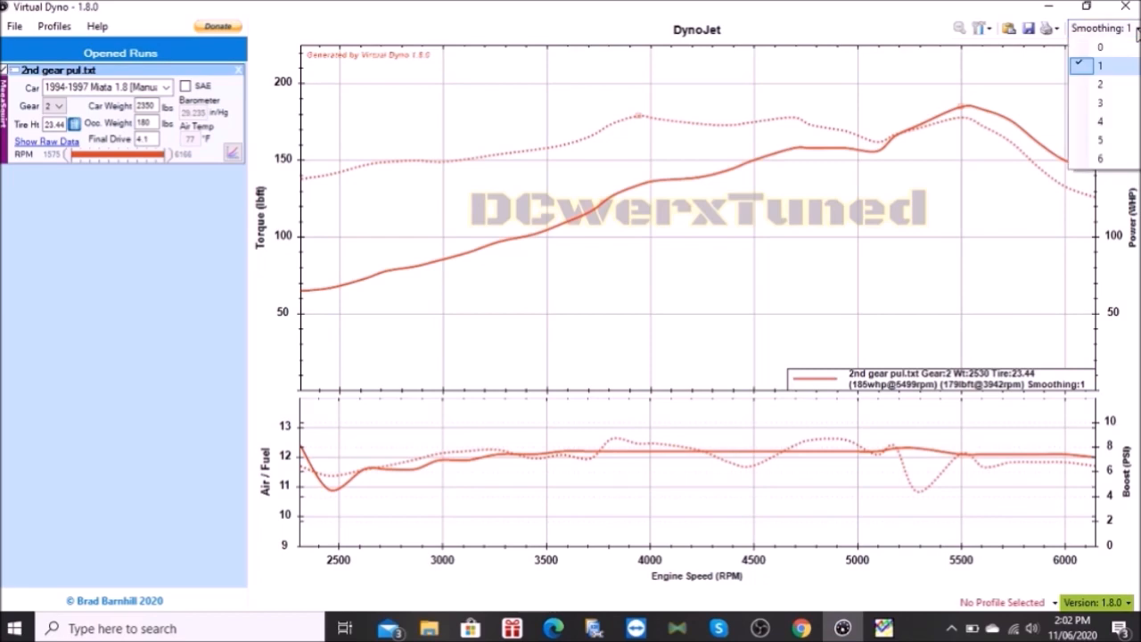
left_click(1119, 102)
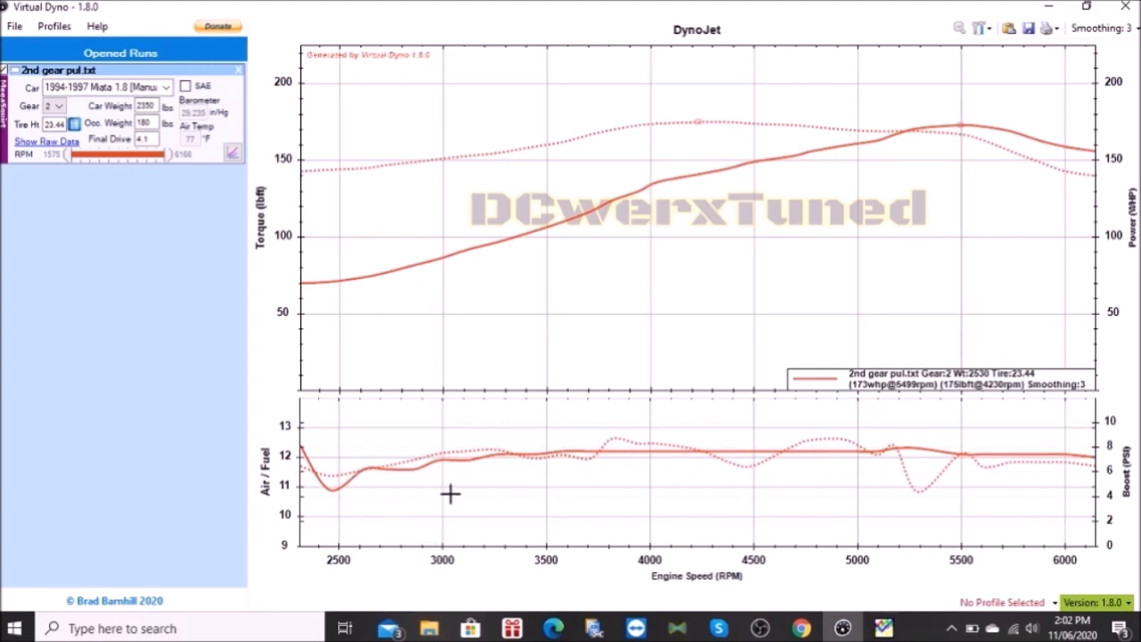
Examine the air/fuel, boost, wheel horsepower and torque values at various engine speeds along the plotted curves
mouse_move(562, 451)
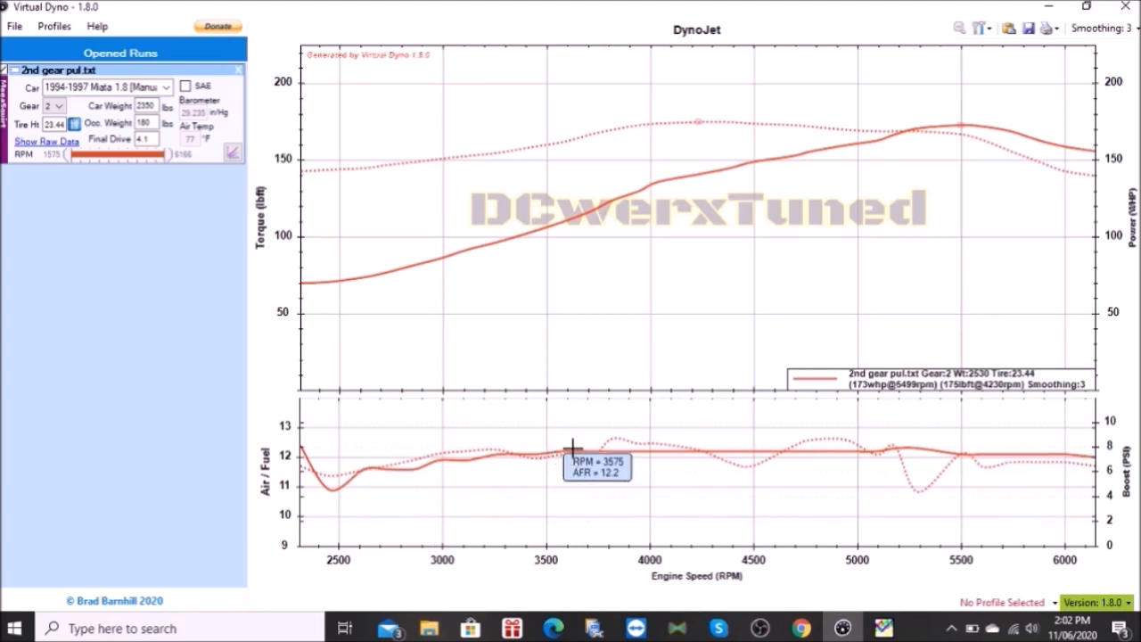
mouse_move(612, 452)
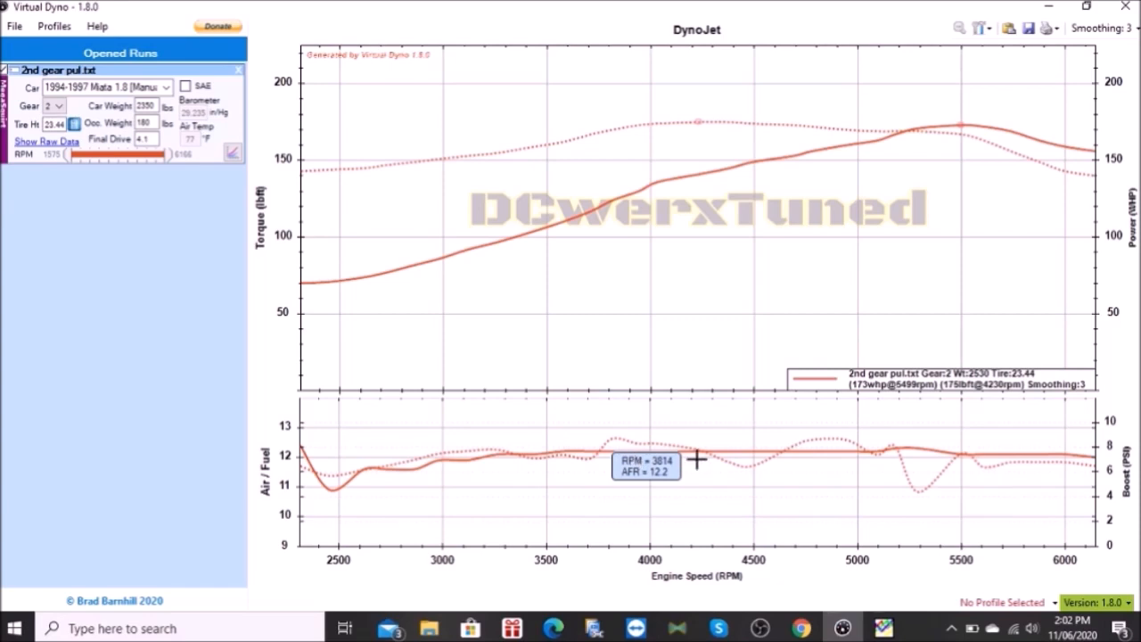
mouse_move(912, 451)
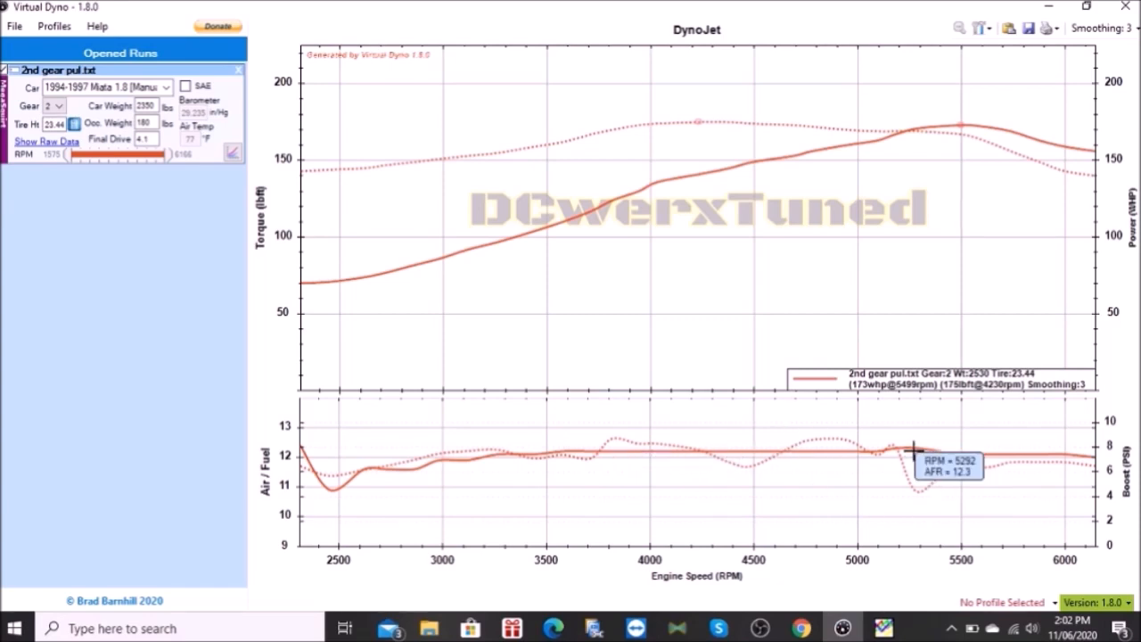
mouse_move(1017, 464)
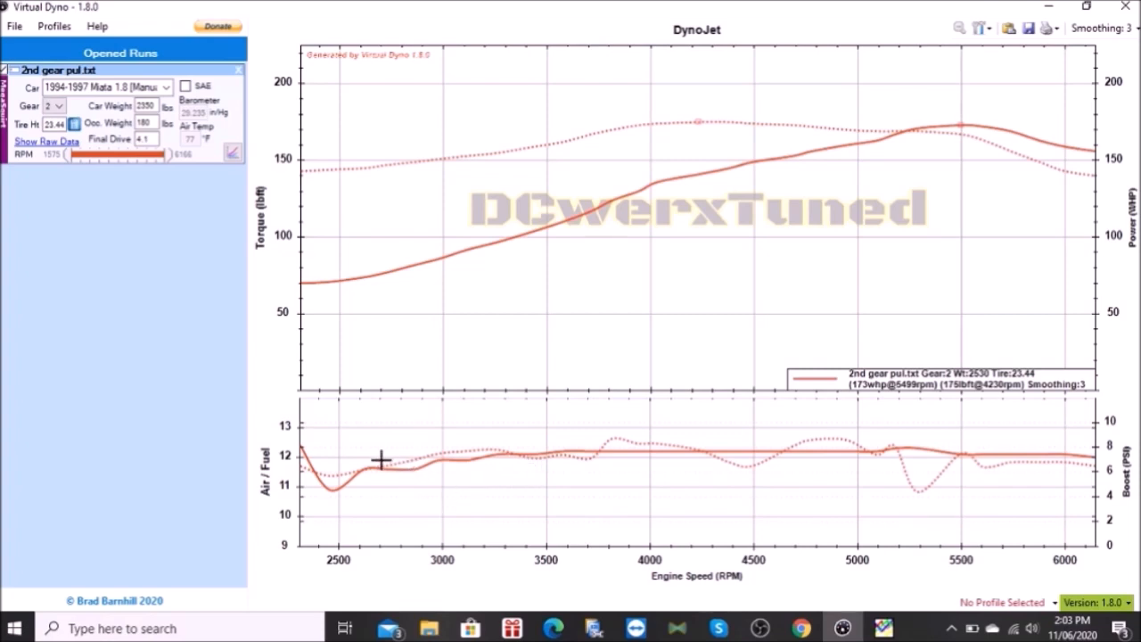
mouse_move(400, 475)
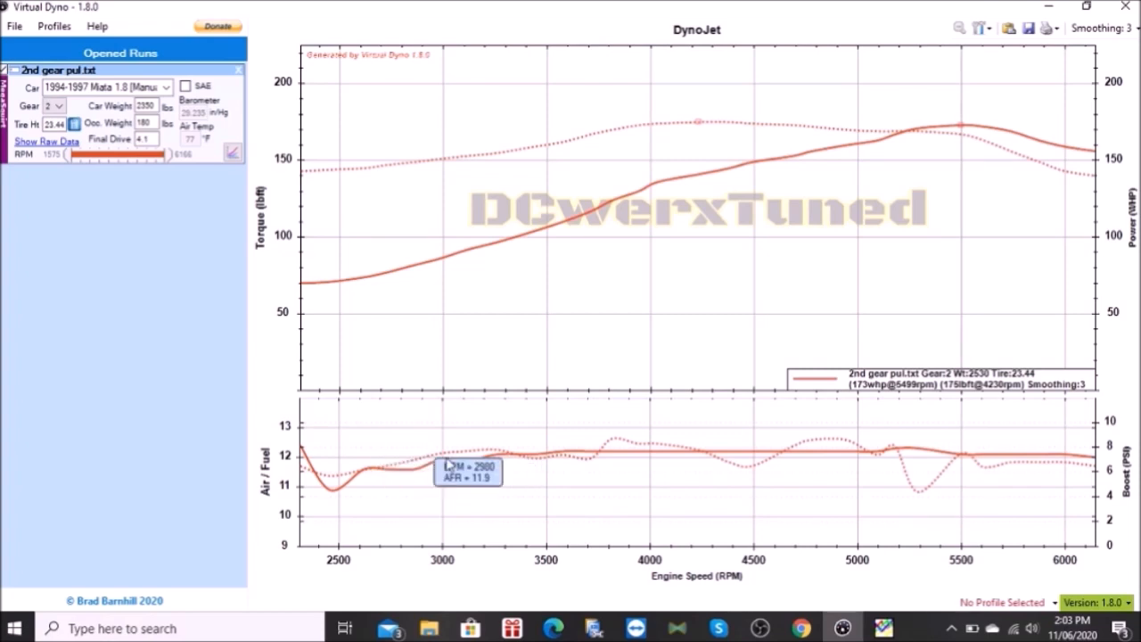
mouse_move(472, 460)
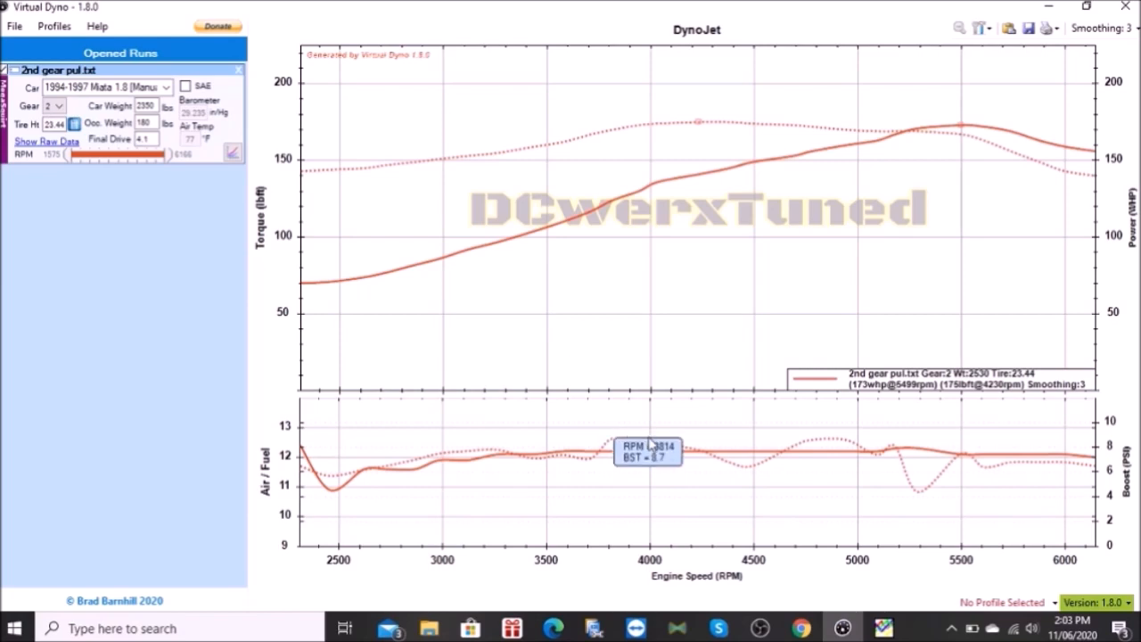
mouse_move(813, 439)
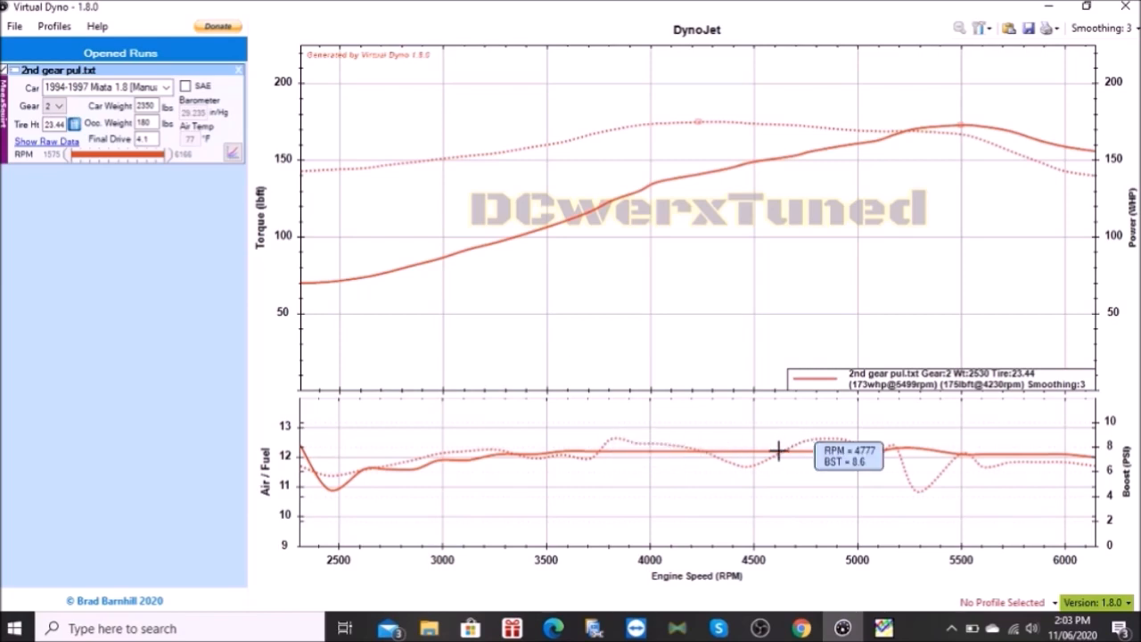
mouse_move(749, 469)
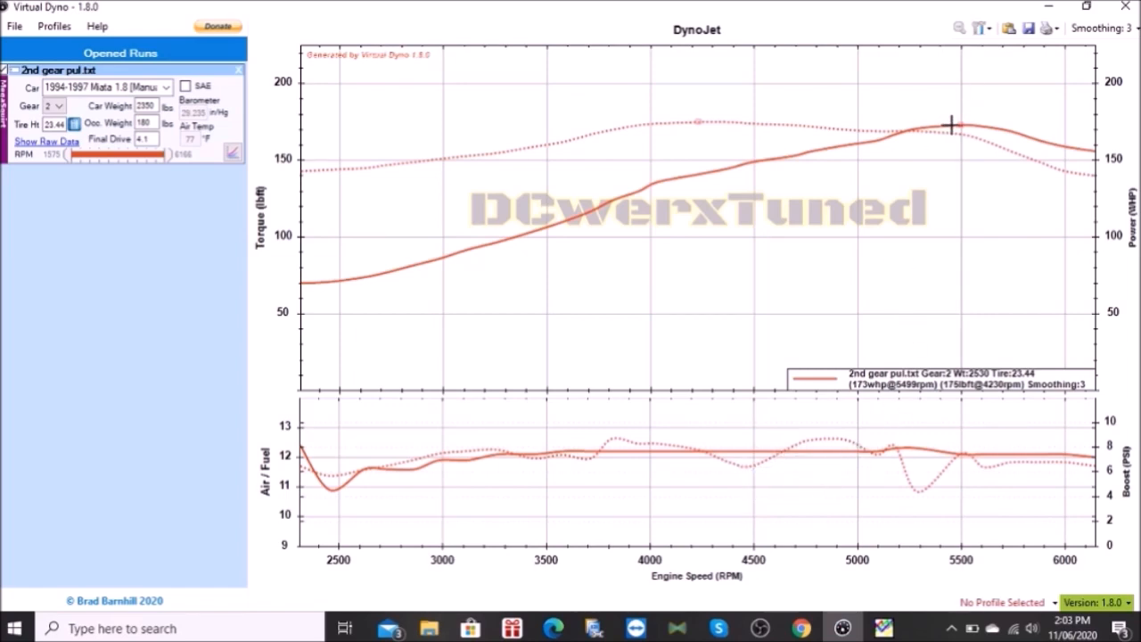
mouse_move(978, 134)
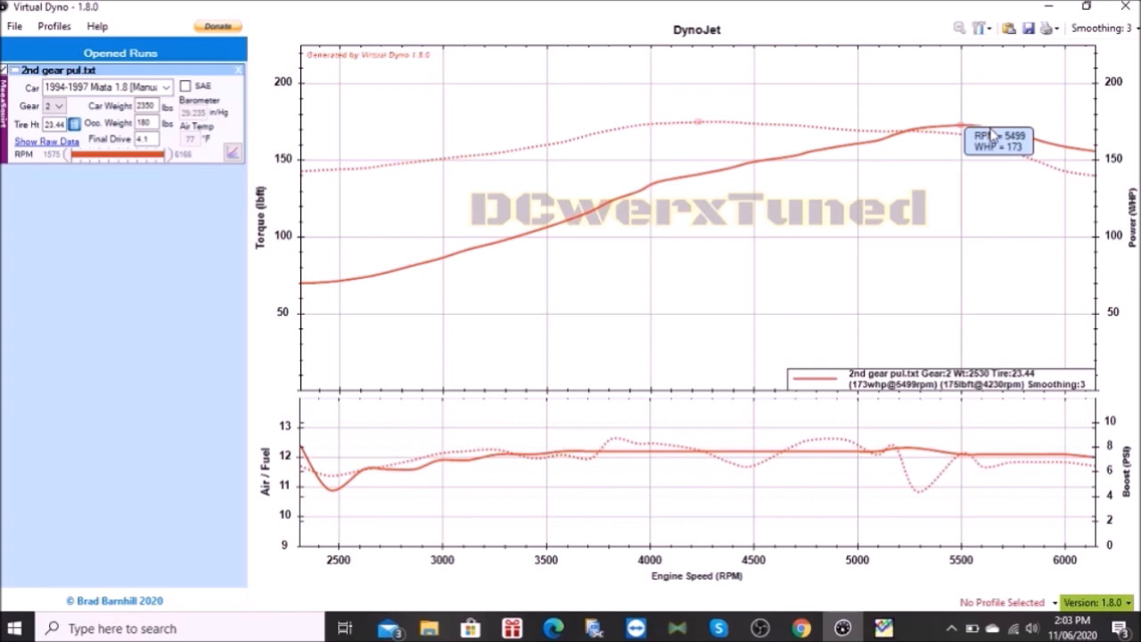
mouse_move(918, 487)
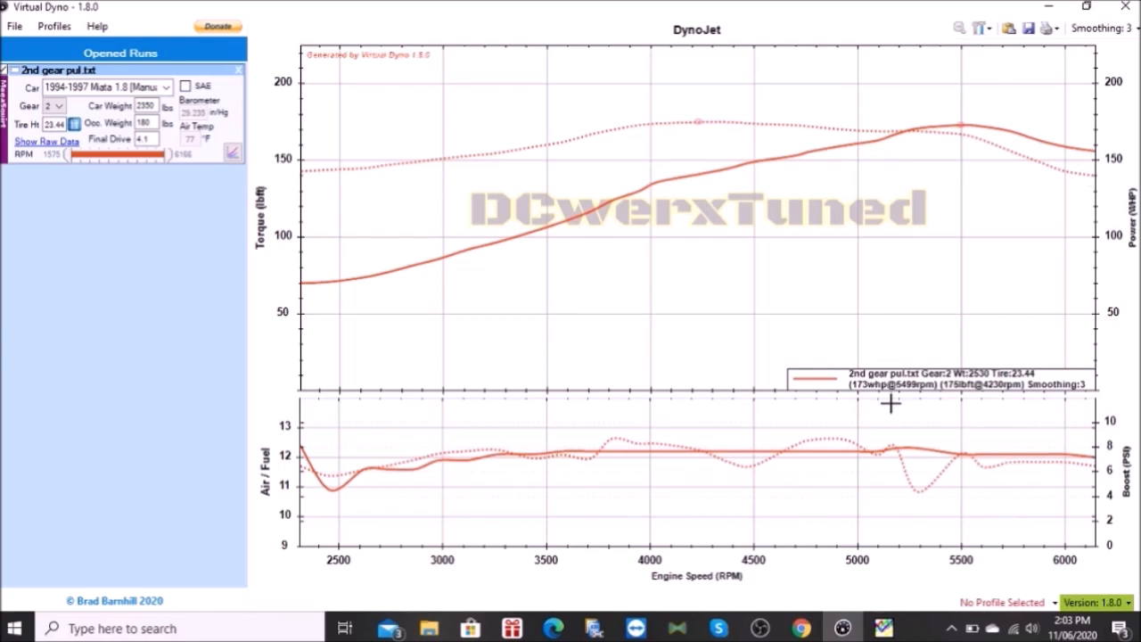
mouse_move(981, 454)
mouse_move(891, 128)
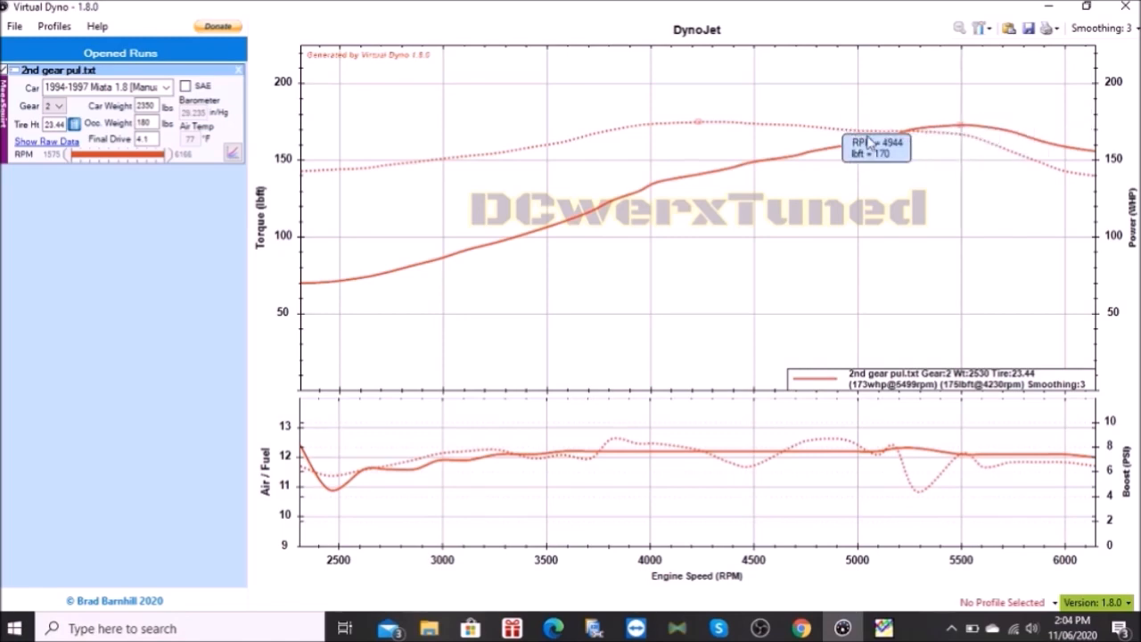